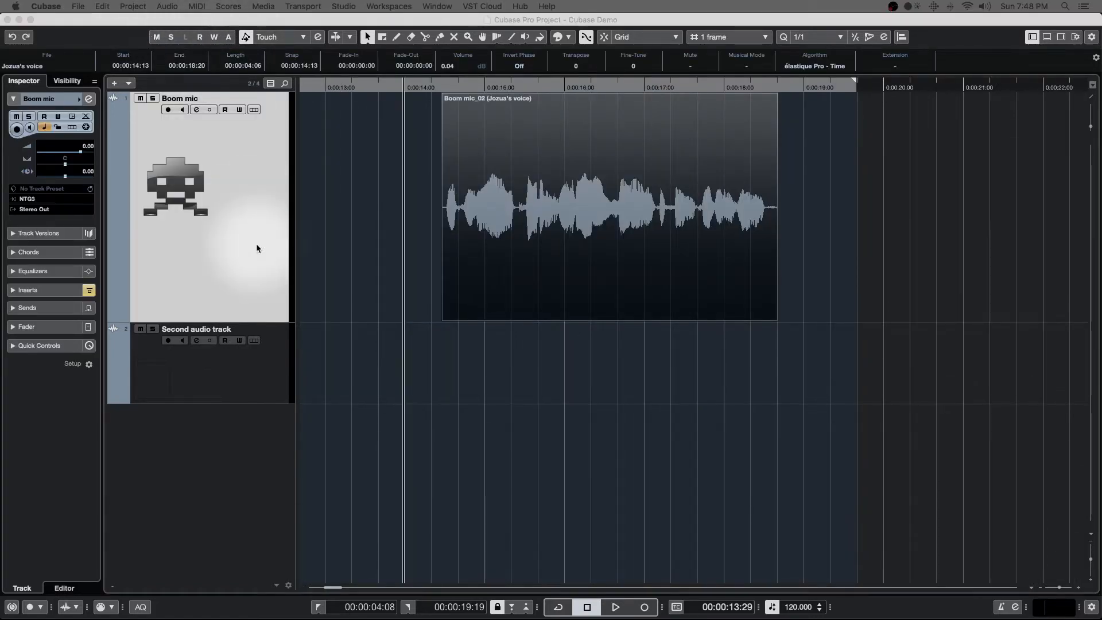
- Solo the Boom mic track and deactivate solo for all tracks
click(152, 98)
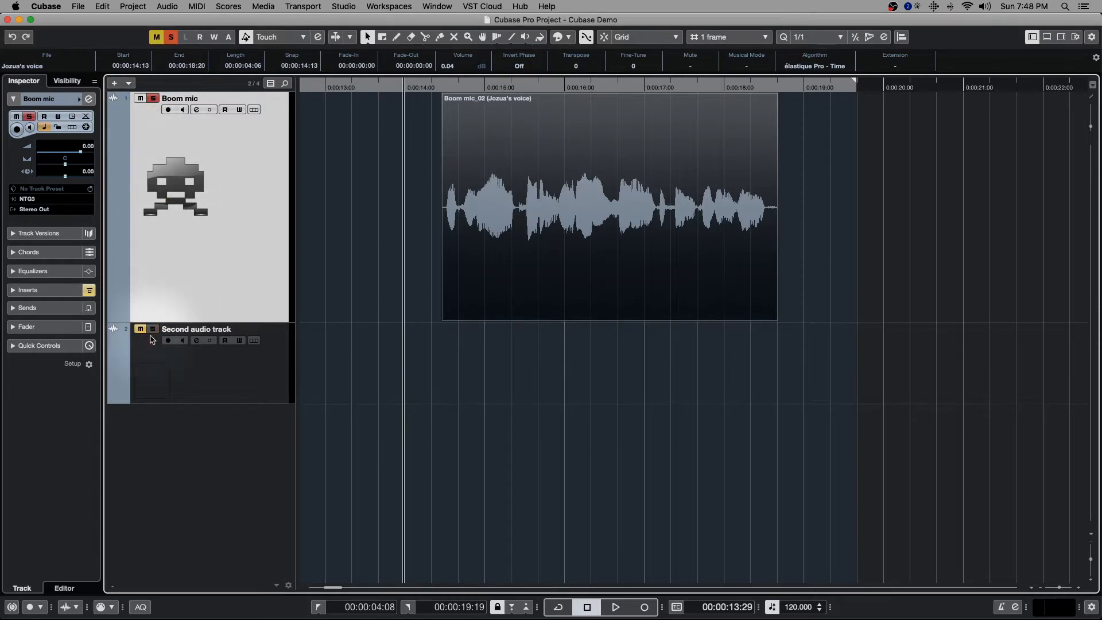
click(171, 38)
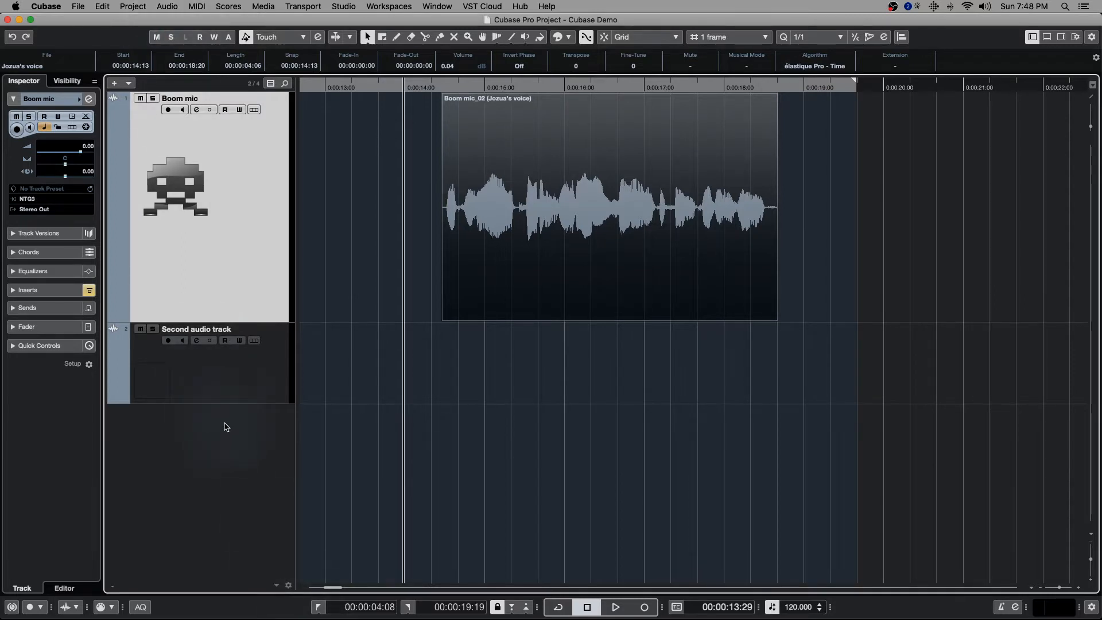
- Add two mono audio tracks routed to Stereo Out below the existing tracks
click(225, 451)
double_click(226, 452)
click(492, 271)
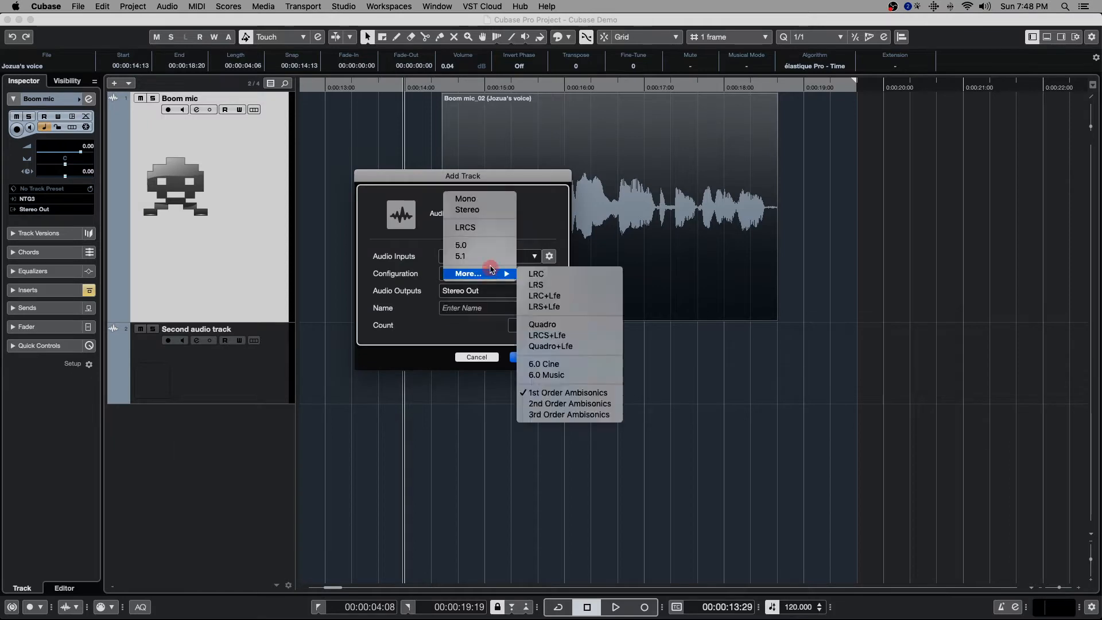
click(466, 199)
click(549, 322)
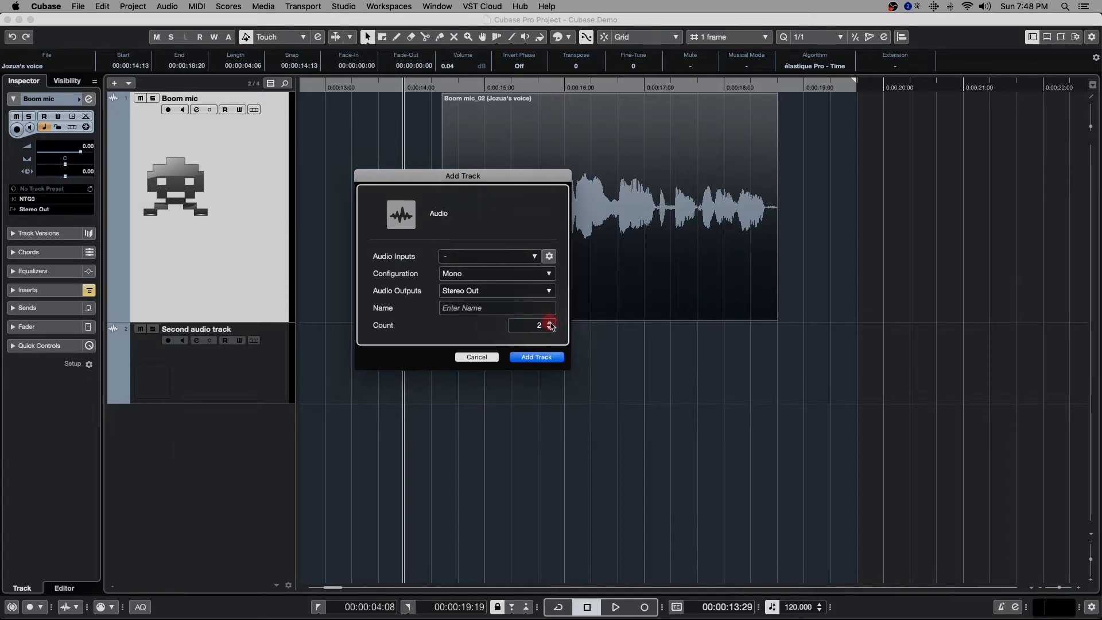
click(535, 357)
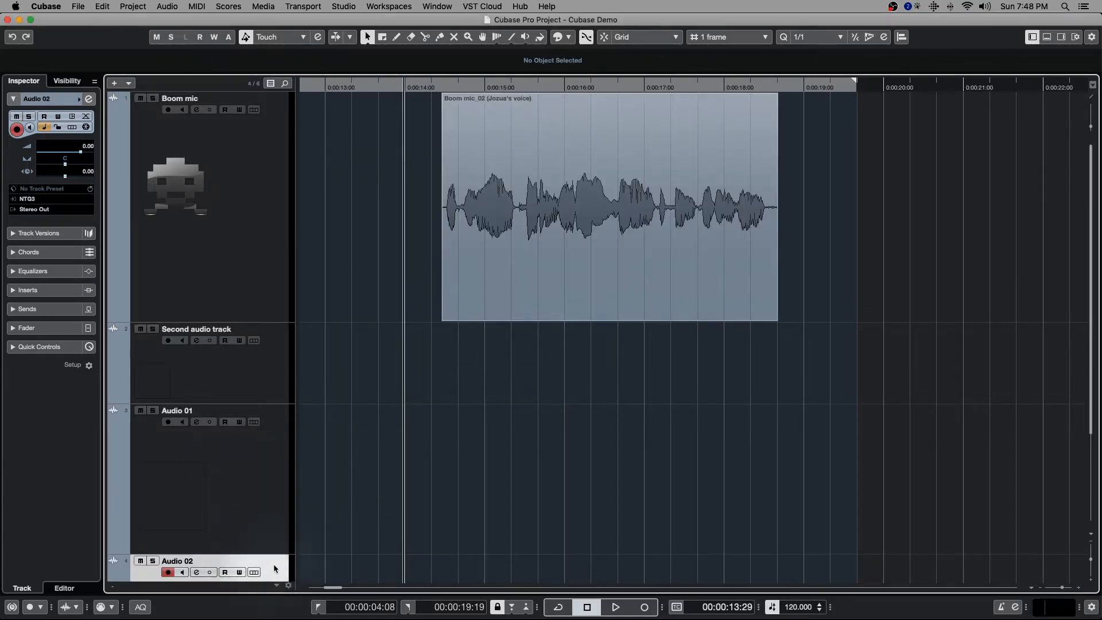
- Shrink the three tracks below Boom mic to the same smaller height and select the Audio 02 track
shift+click(278, 398)
drag(277, 402, 282, 380)
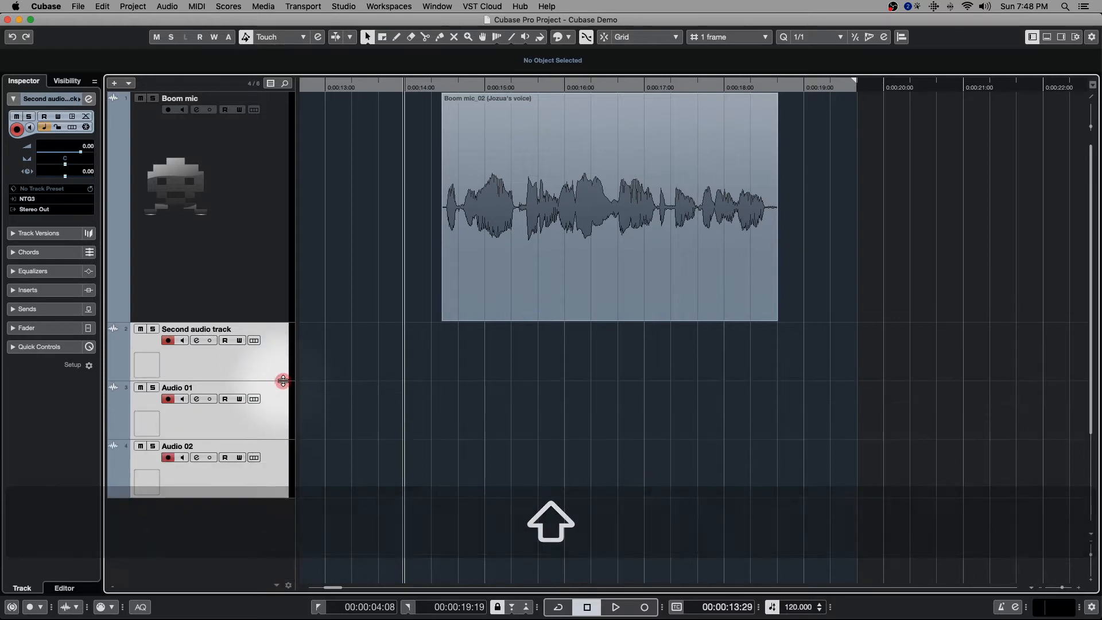
click(280, 472)
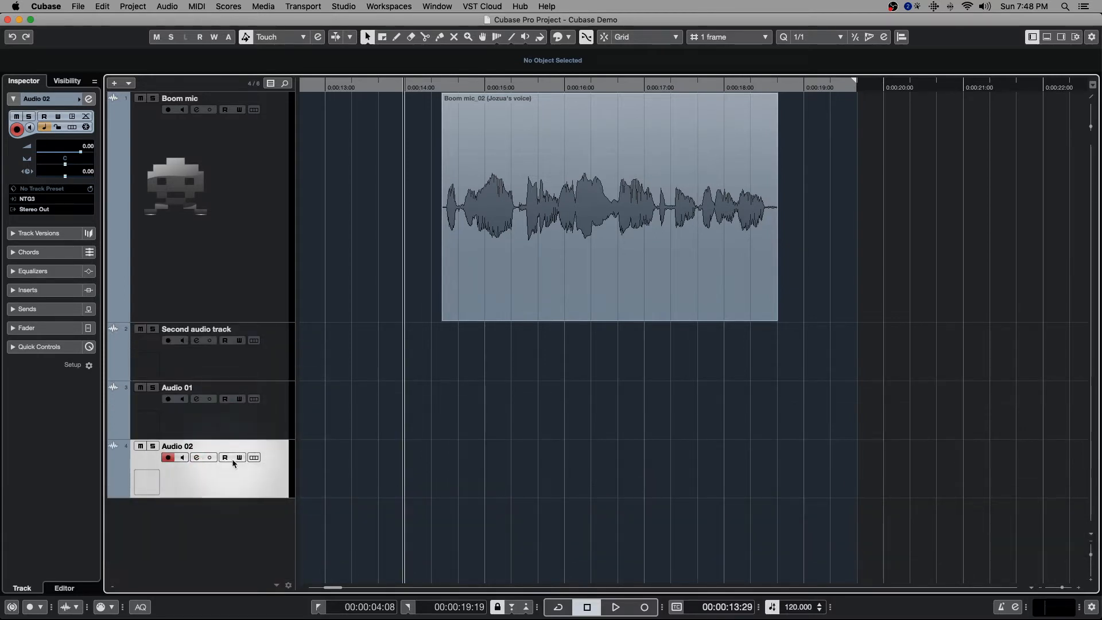
- Solo Audio 02 and Second audio track, and clear both solos with the global solo control
click(153, 446)
click(153, 329)
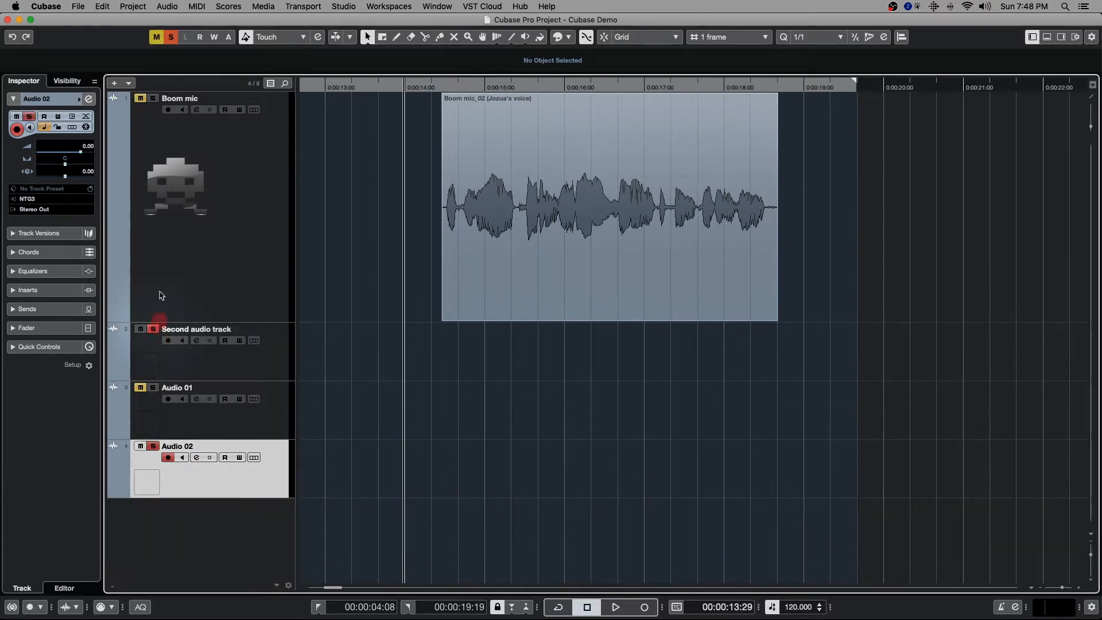
click(171, 37)
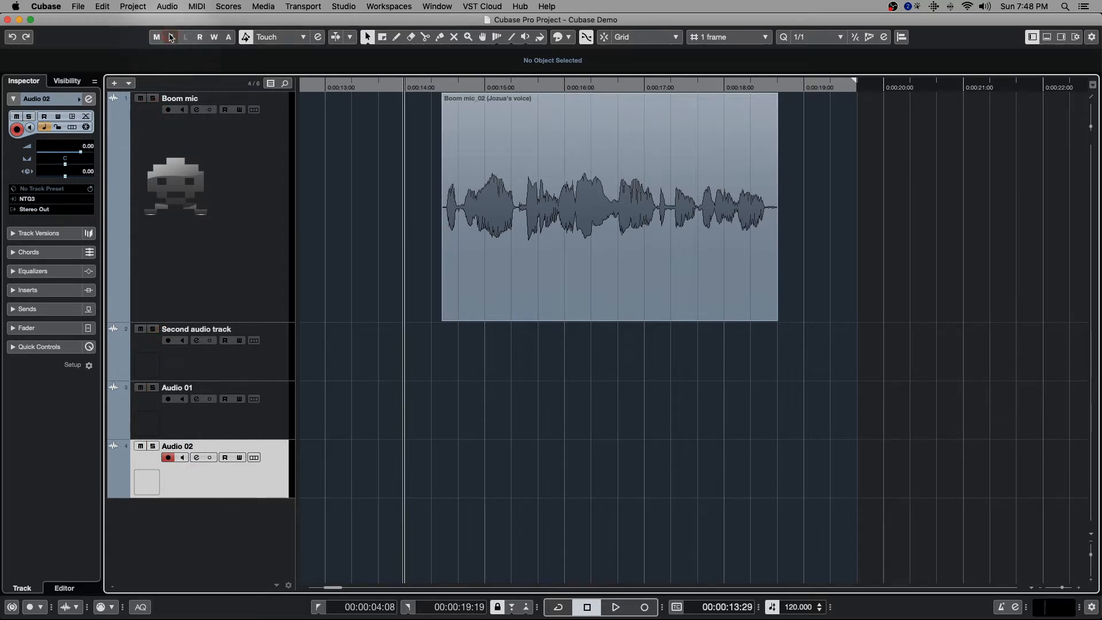
- Mute the Audio 02, Audio 01 and Boom mic tracks, and unmute them all at once with the global mute control
click(140, 446)
click(140, 387)
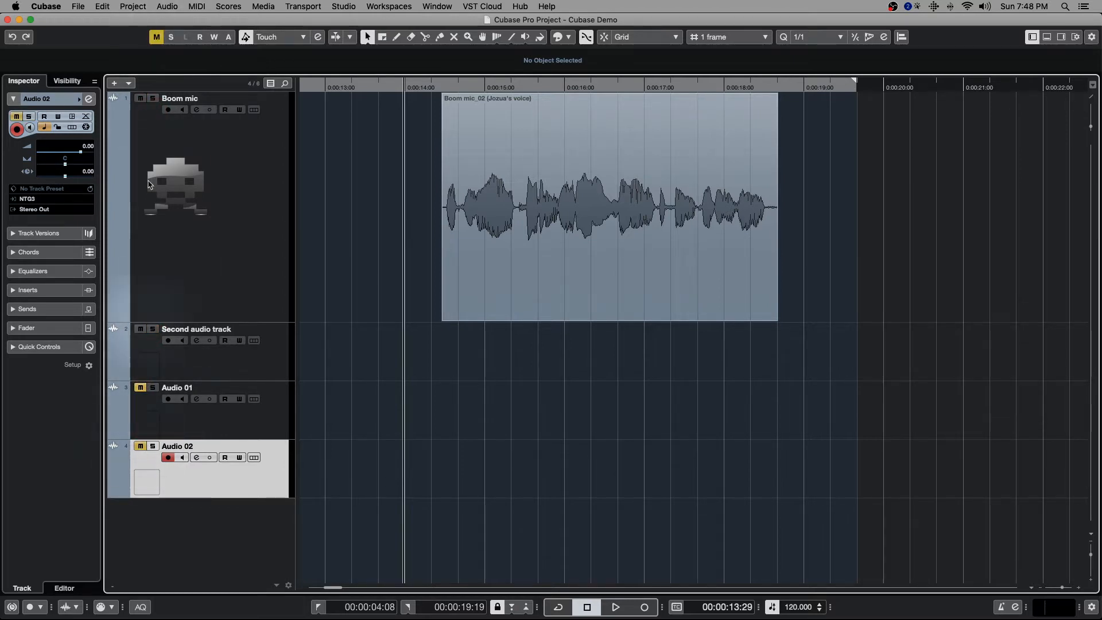
click(140, 98)
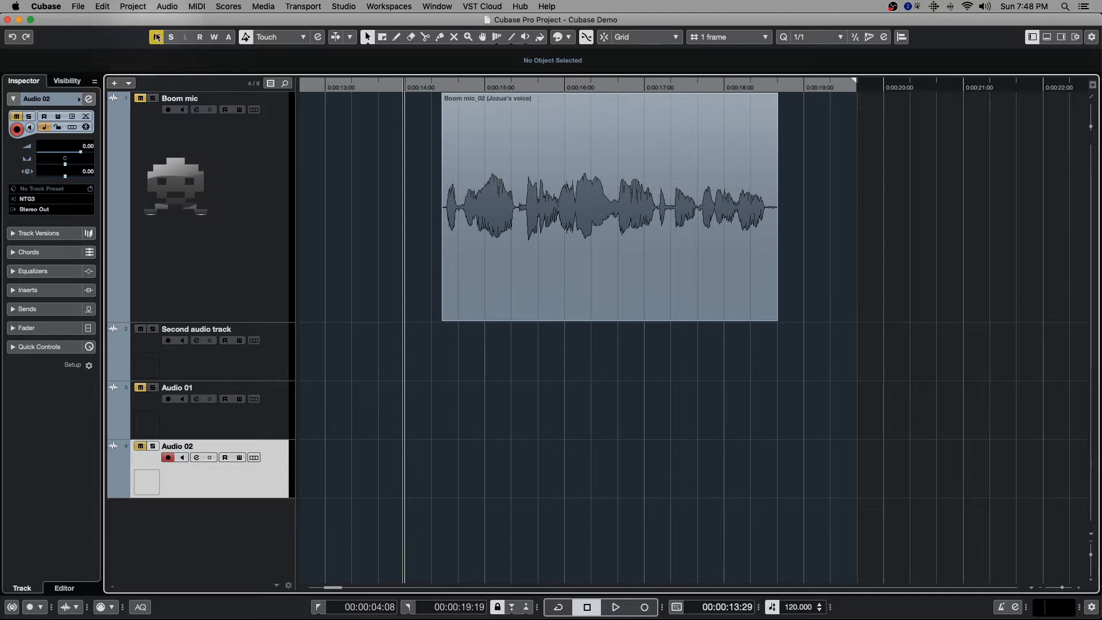
click(157, 37)
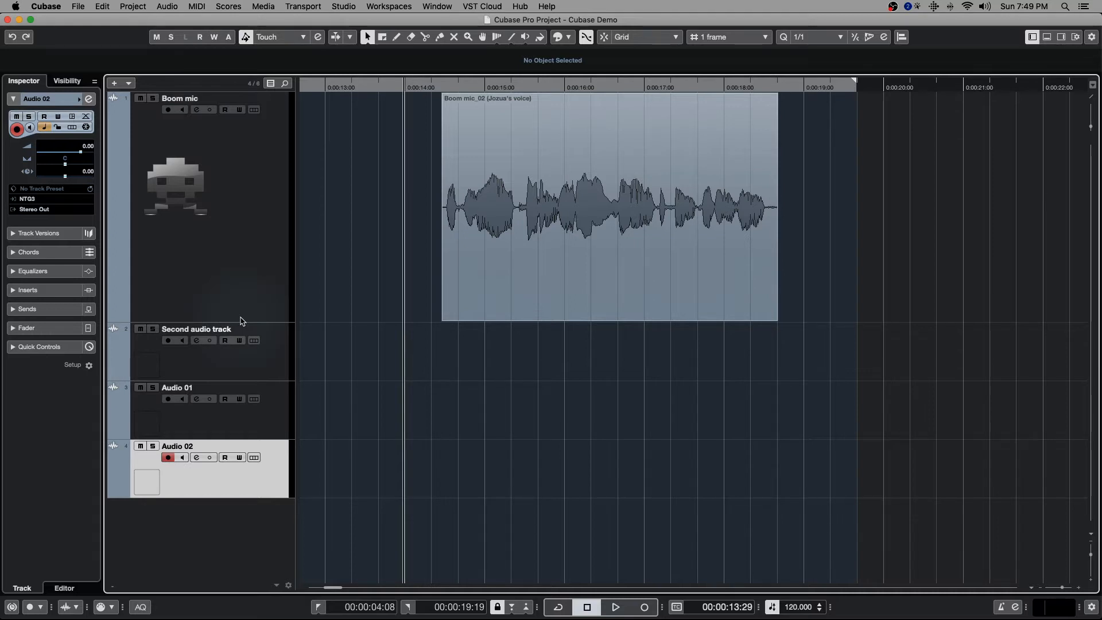
- Switch Read automation for all tracks on and off repeatedly, leaving it deactivated
click(199, 38)
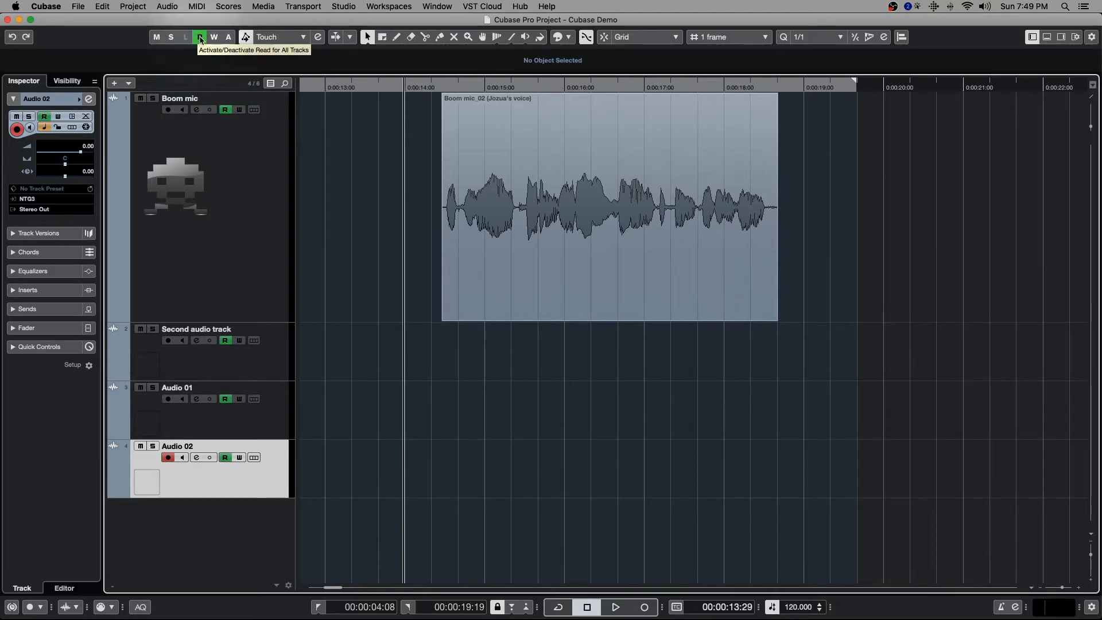
click(199, 38)
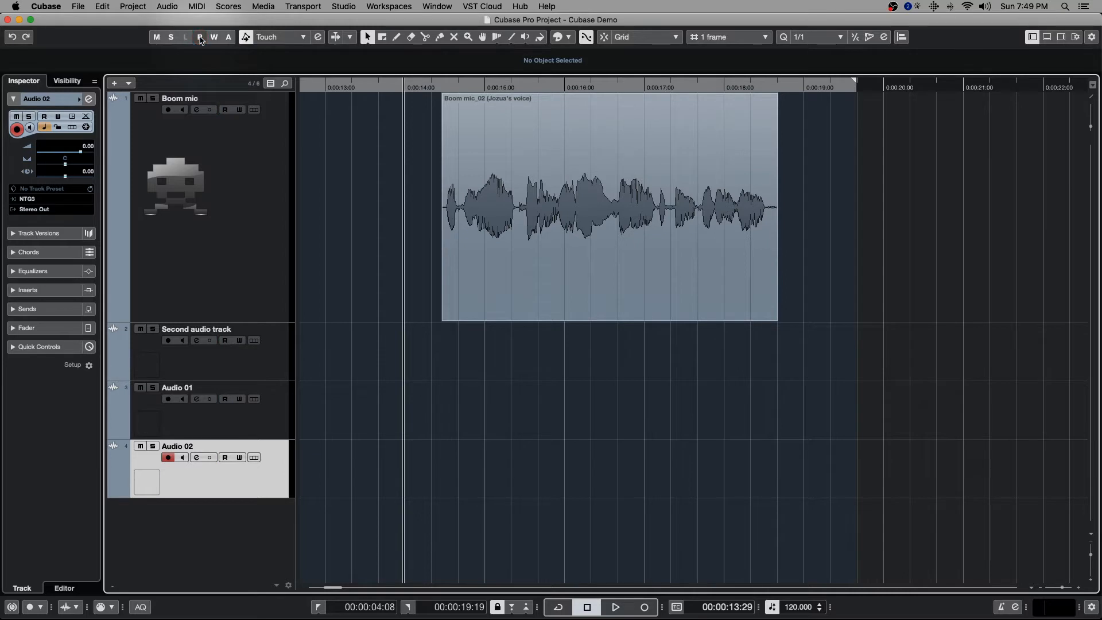
click(199, 38)
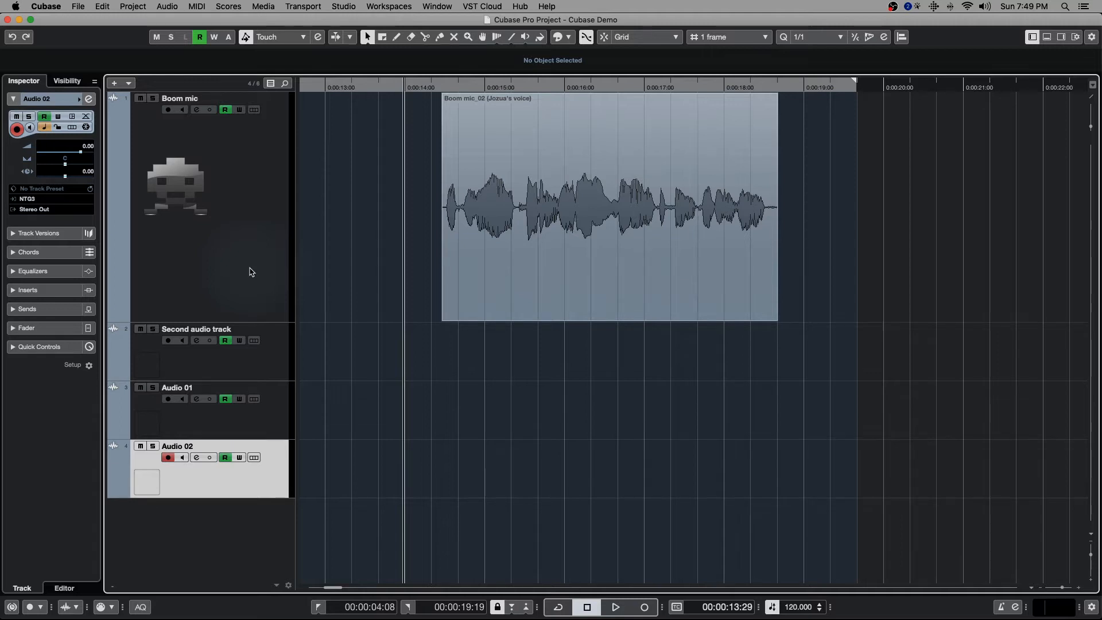
click(201, 38)
click(201, 38)
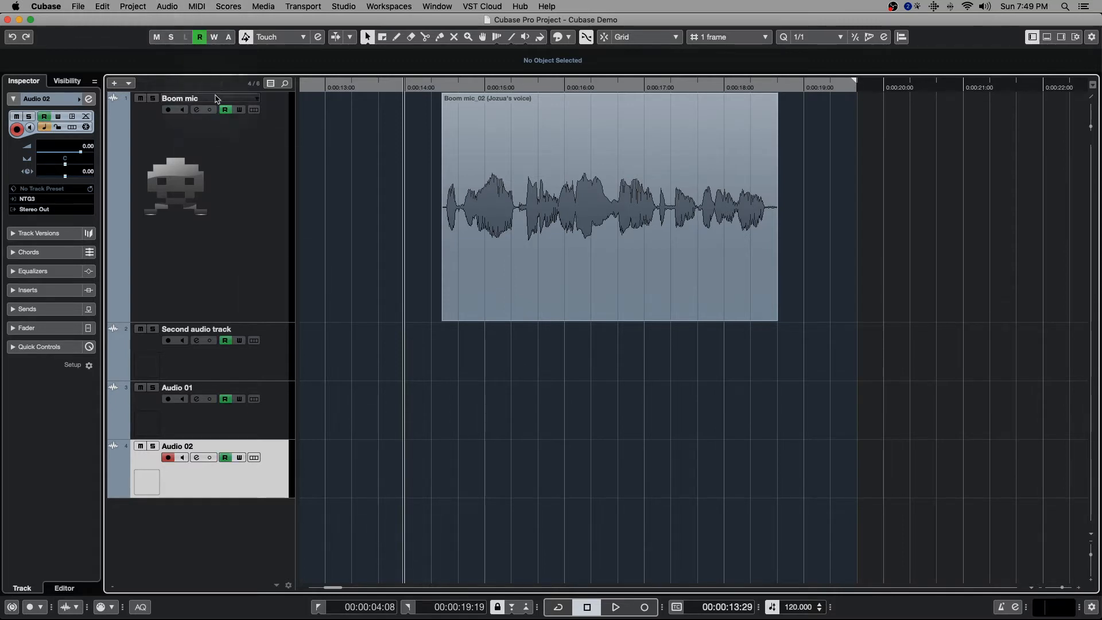
click(199, 37)
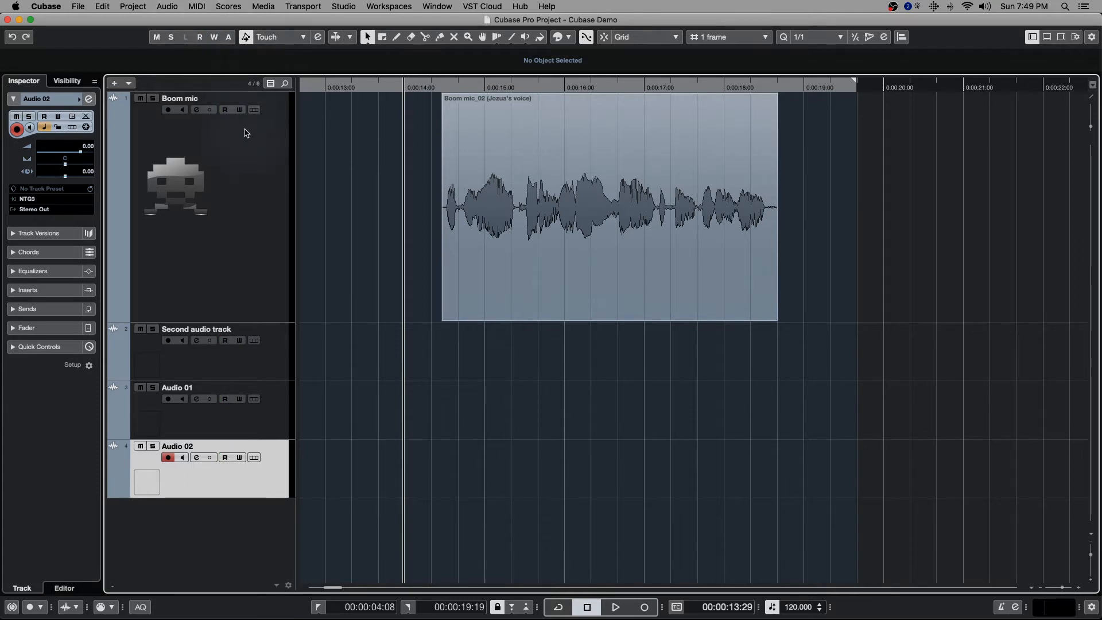
- Select the Boom mic track and toggle the suspension of all Read/Write automation, leaving it off
click(229, 38)
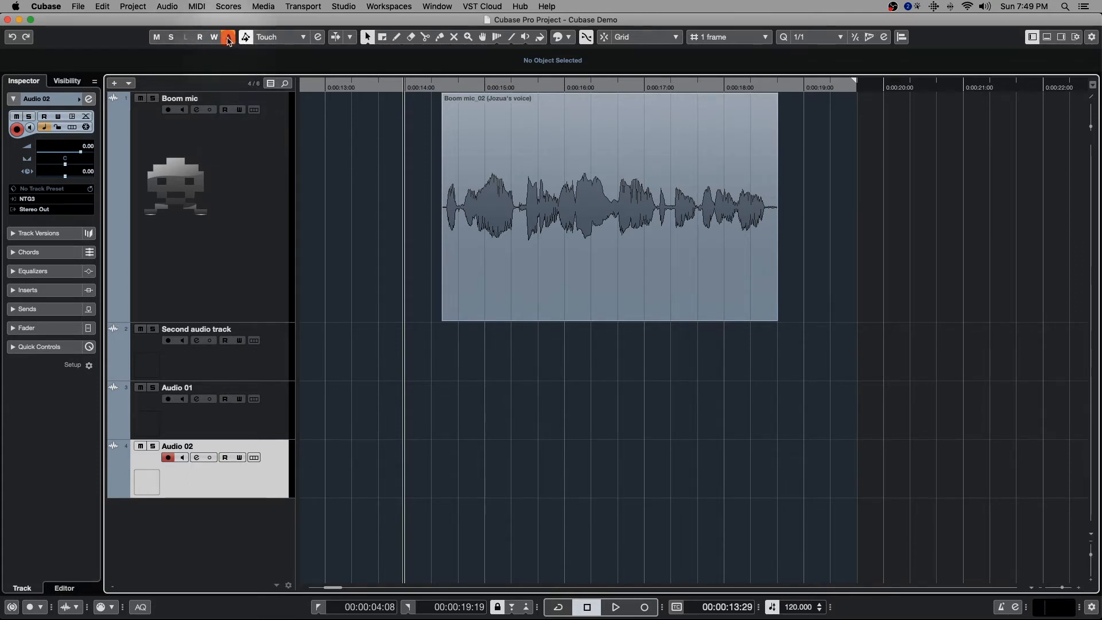
click(234, 165)
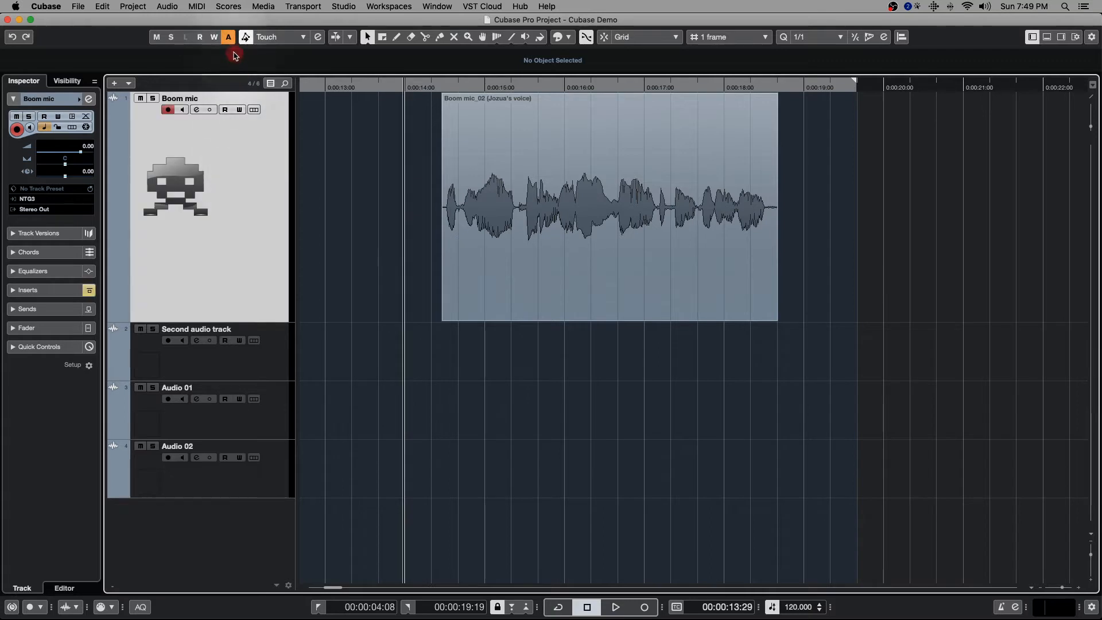
click(228, 39)
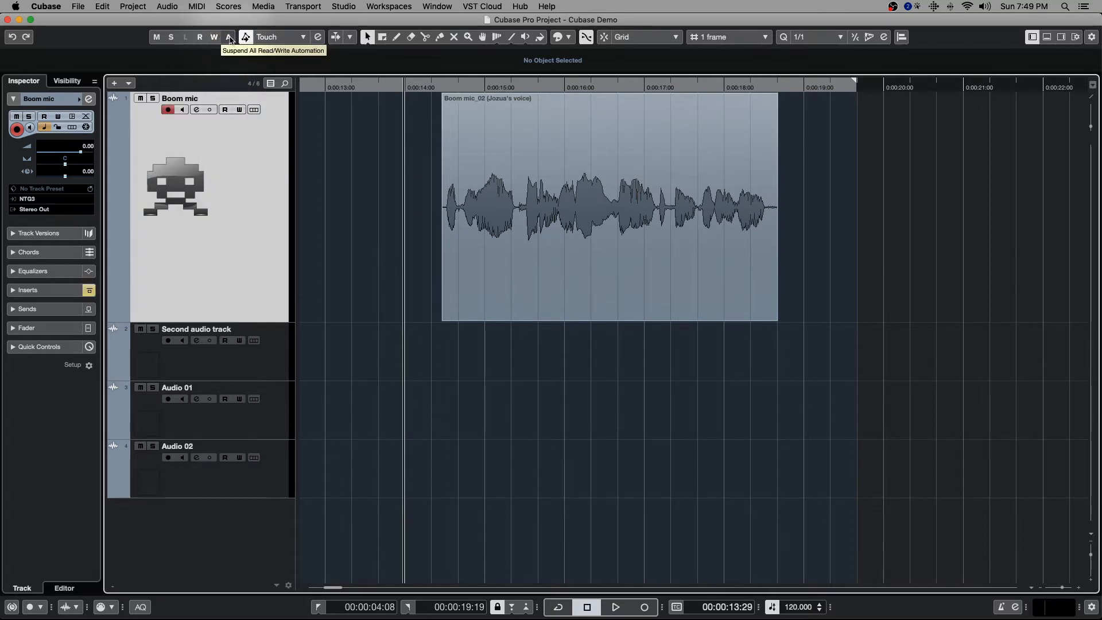
click(230, 38)
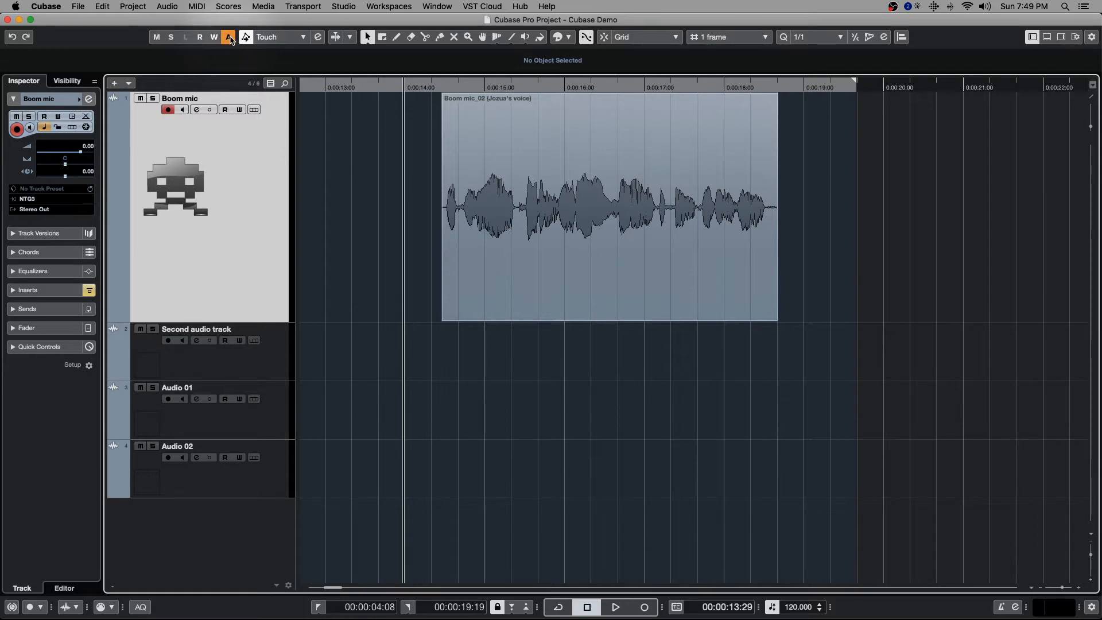
click(231, 39)
click(230, 39)
click(230, 38)
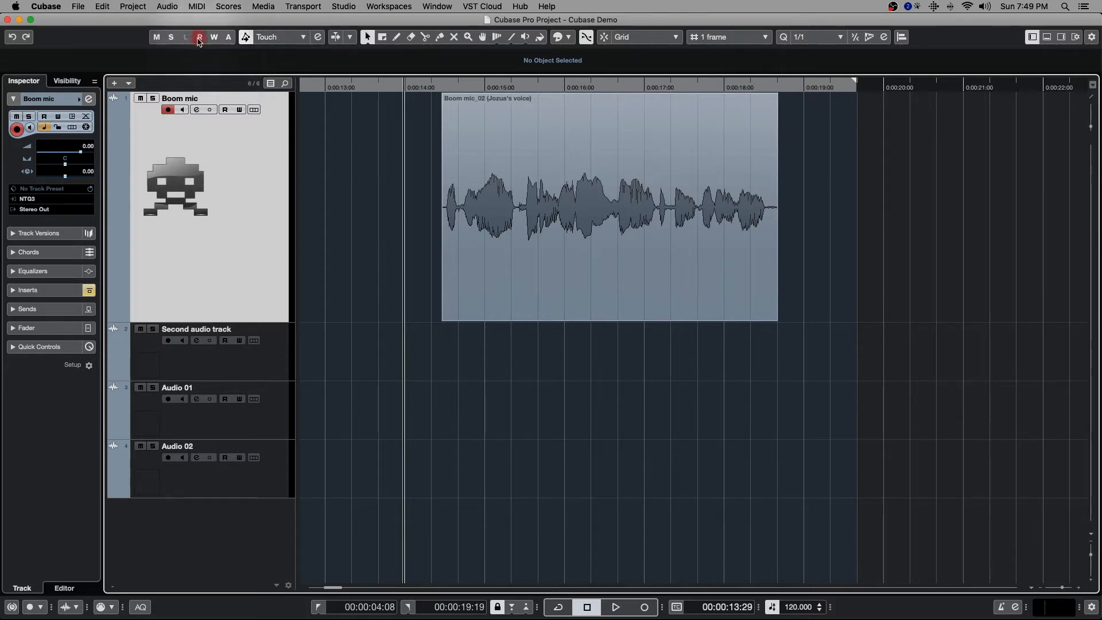
- Switch Write automation for all tracks on and off, and deactivate Read for all tracks
click(236, 289)
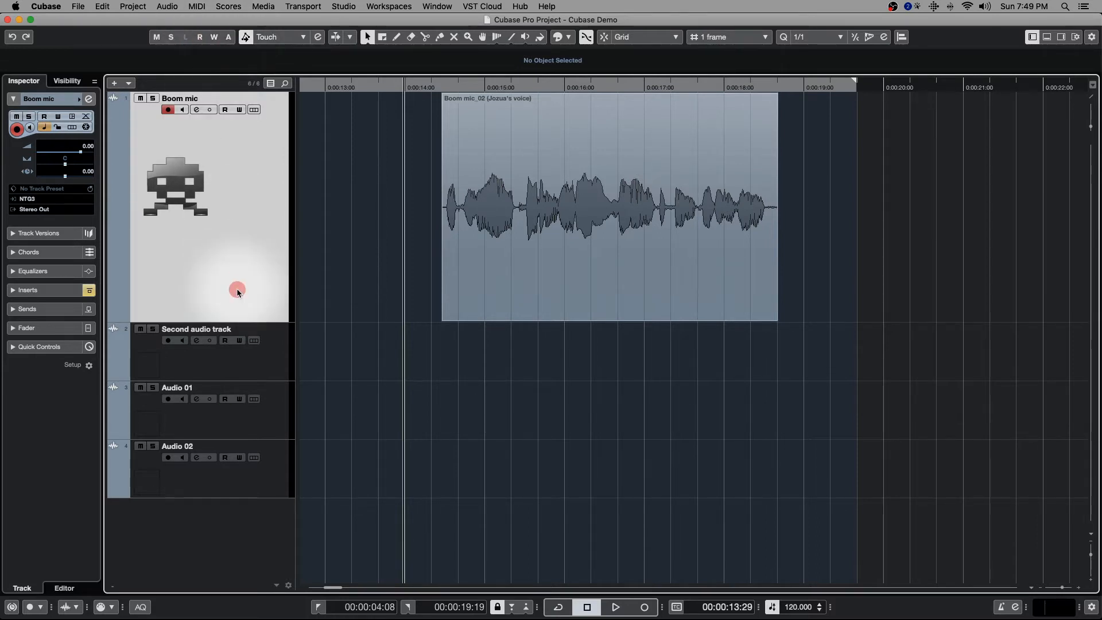
click(215, 37)
click(214, 37)
click(200, 37)
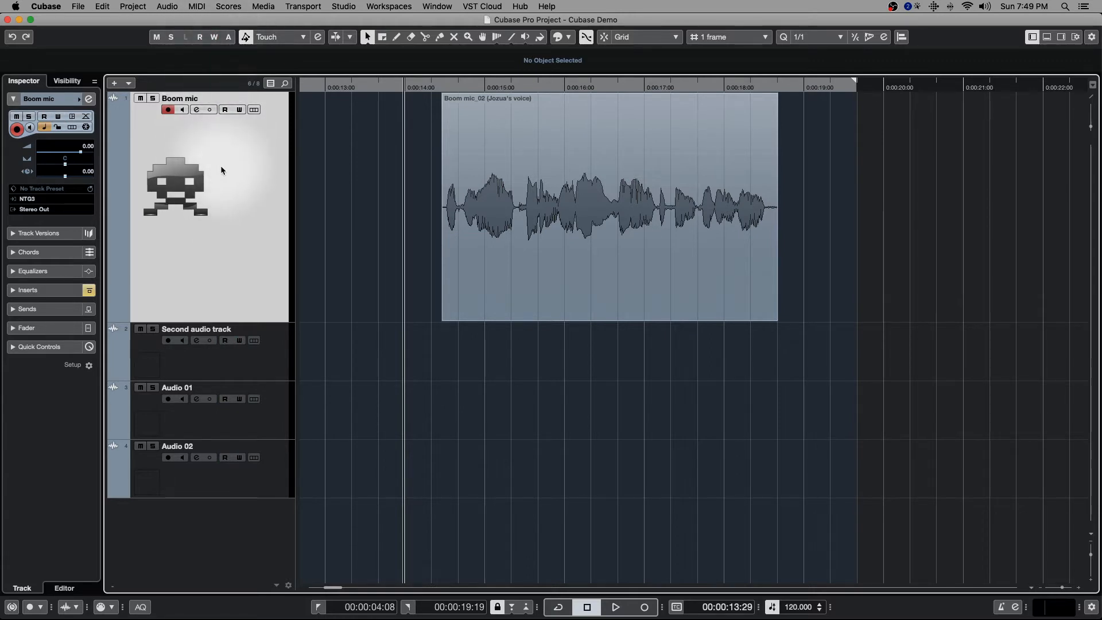
- Examine the available automation modes and keep Touch
click(297, 39)
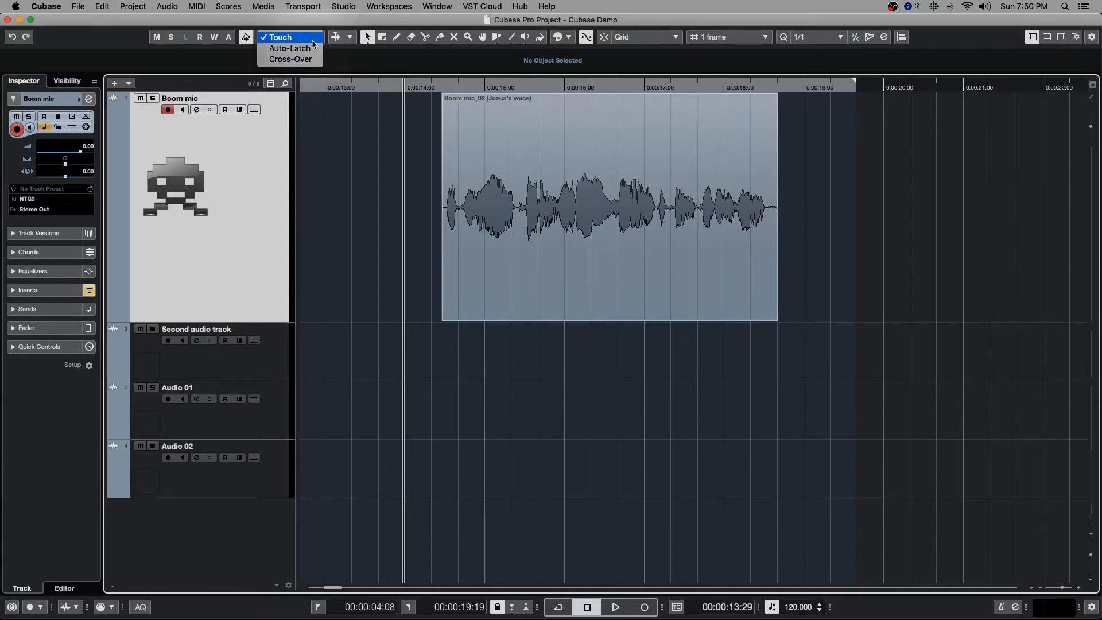
click(282, 18)
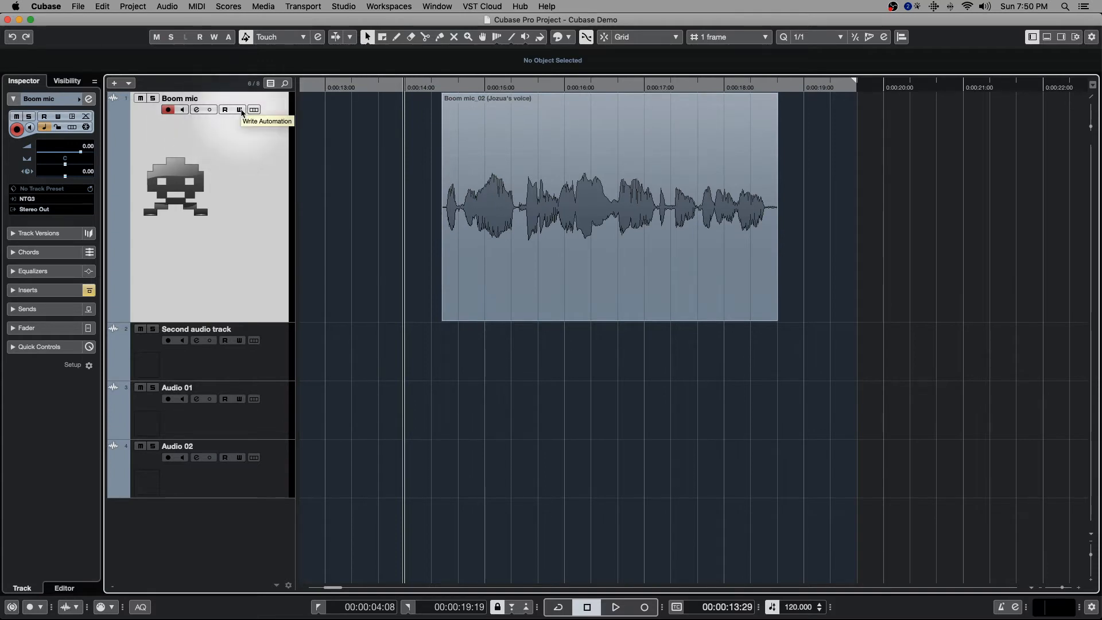
- Enable Write automation on the Boom mic track and record pan moves left, right and back to center during playback
click(240, 110)
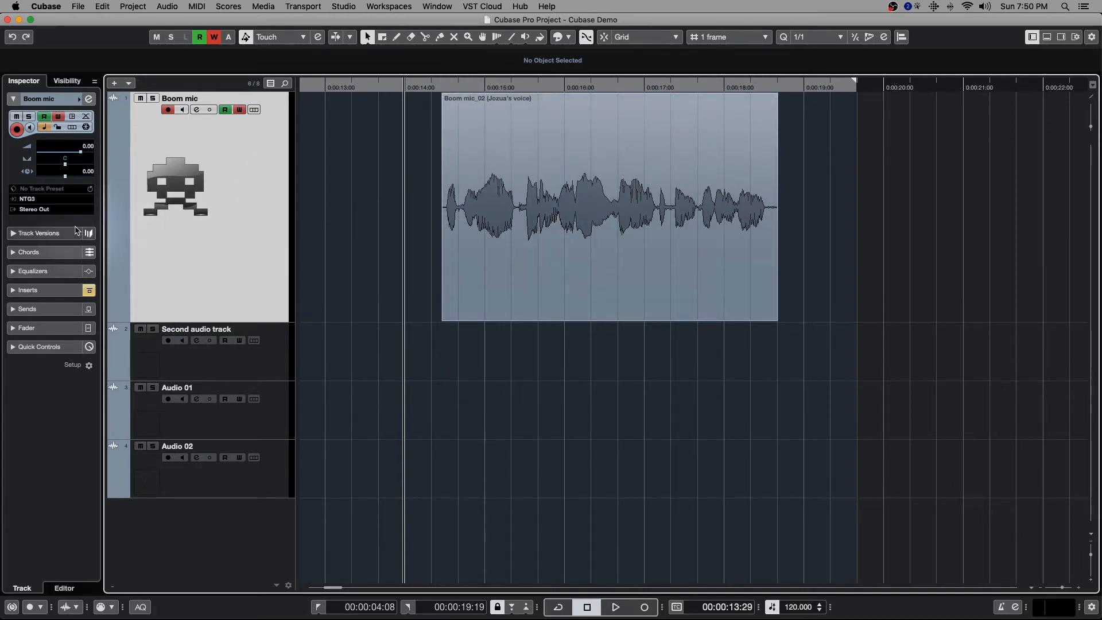
click(35, 327)
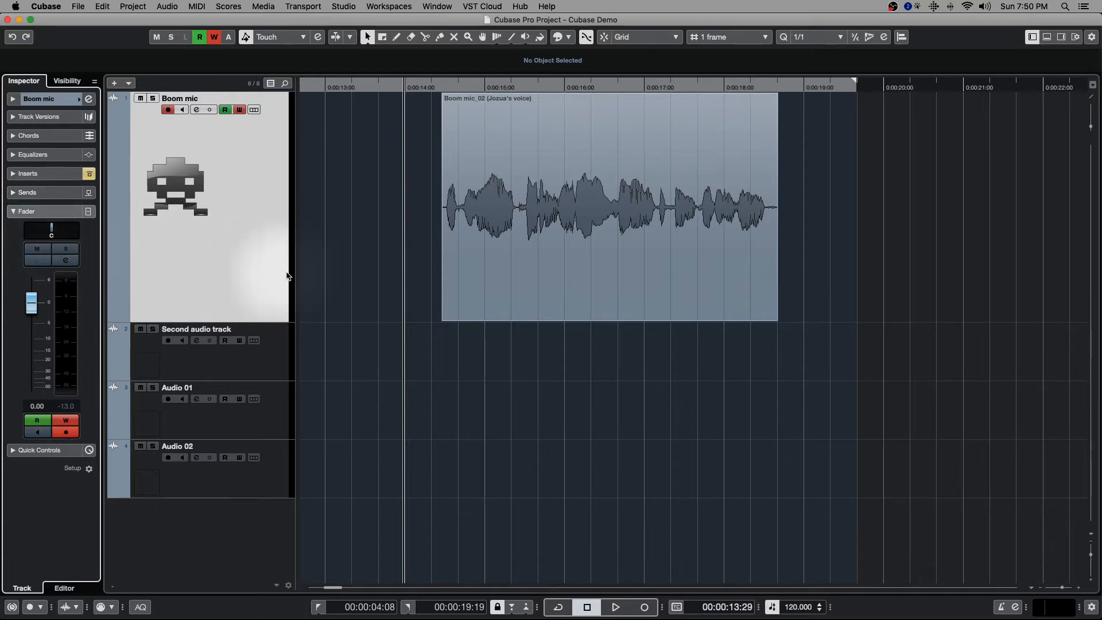
key(space)
mouse_move(51, 230)
mouse_down()
mouse_move(17, 229)
mouse_move(89, 231)
mouse_move(52, 229)
mouse_up()
key(space)
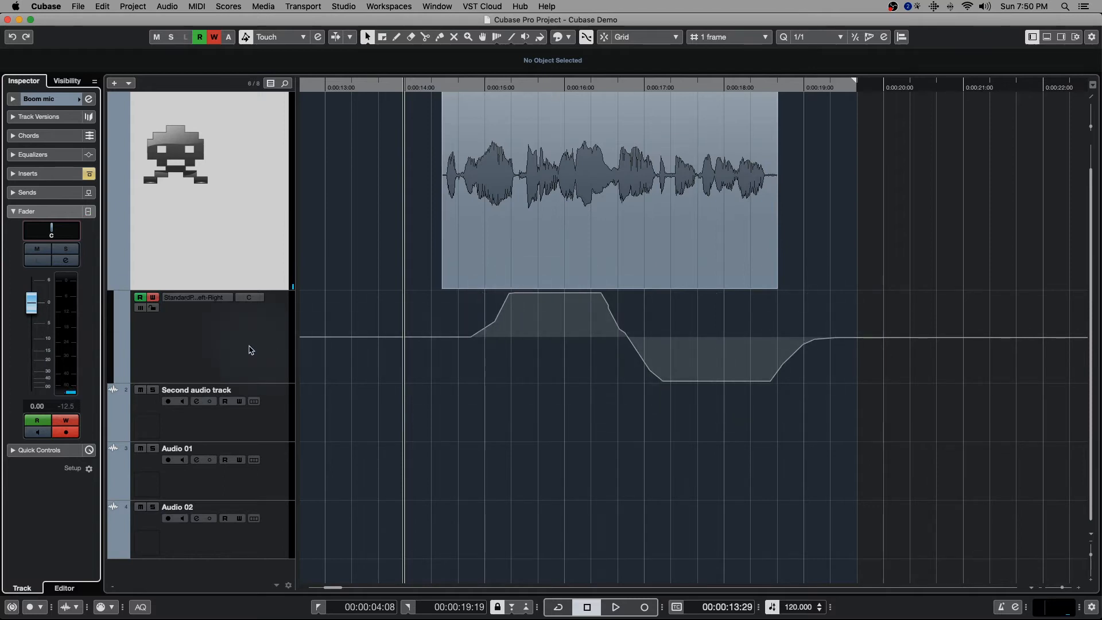
- Turn off Read and Write automation on the Boom mic track and play the clip without the recorded panning
scroll(679, 336, up, 1)
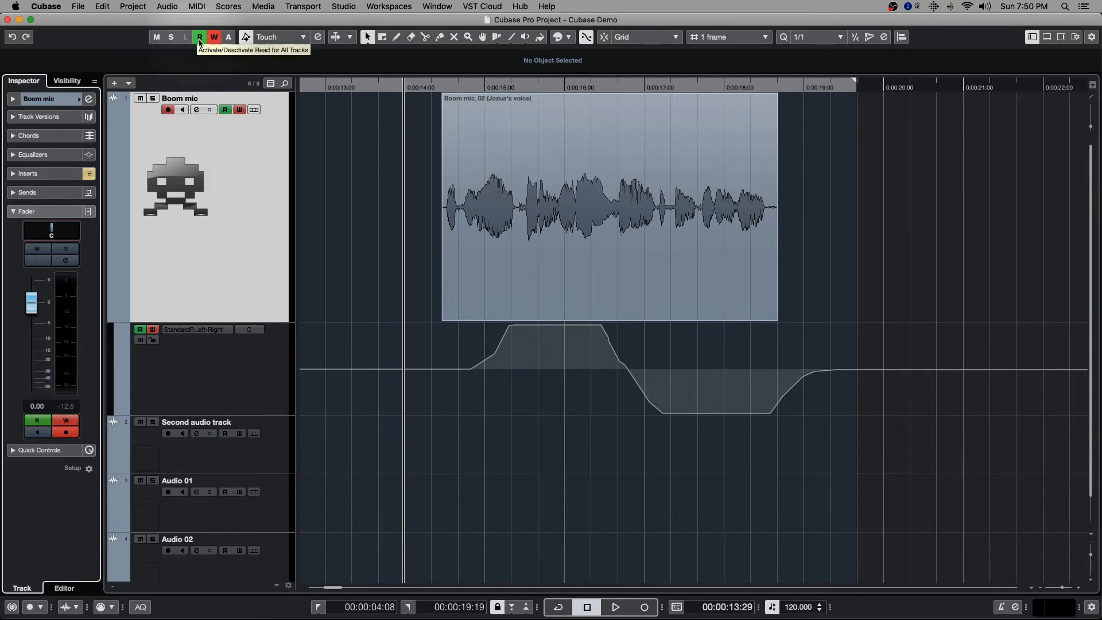
click(231, 111)
key(space)
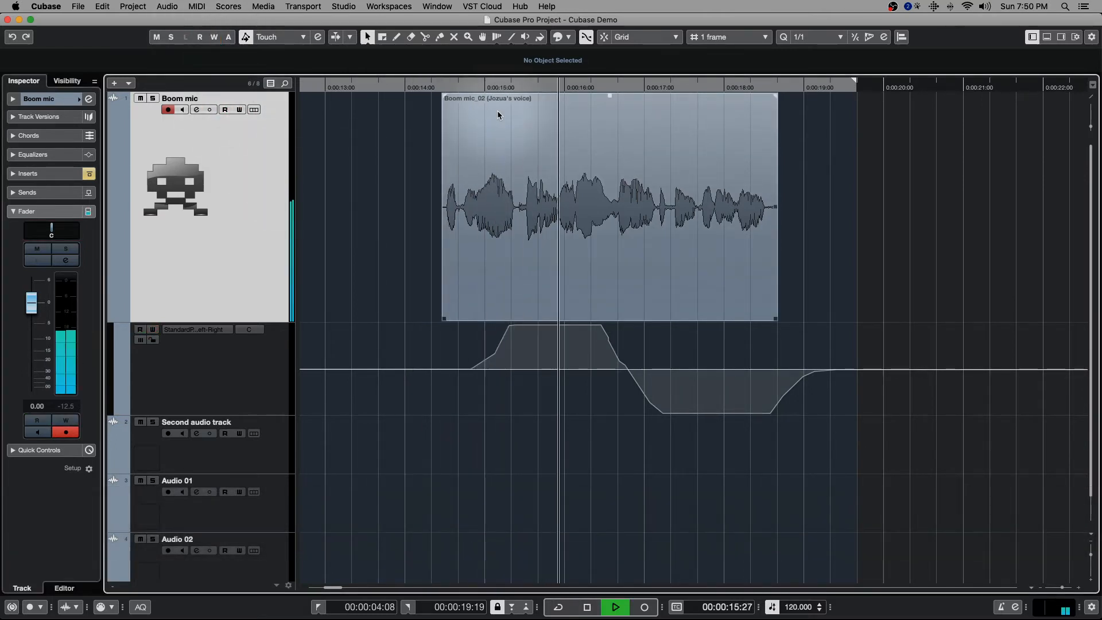
key(space)
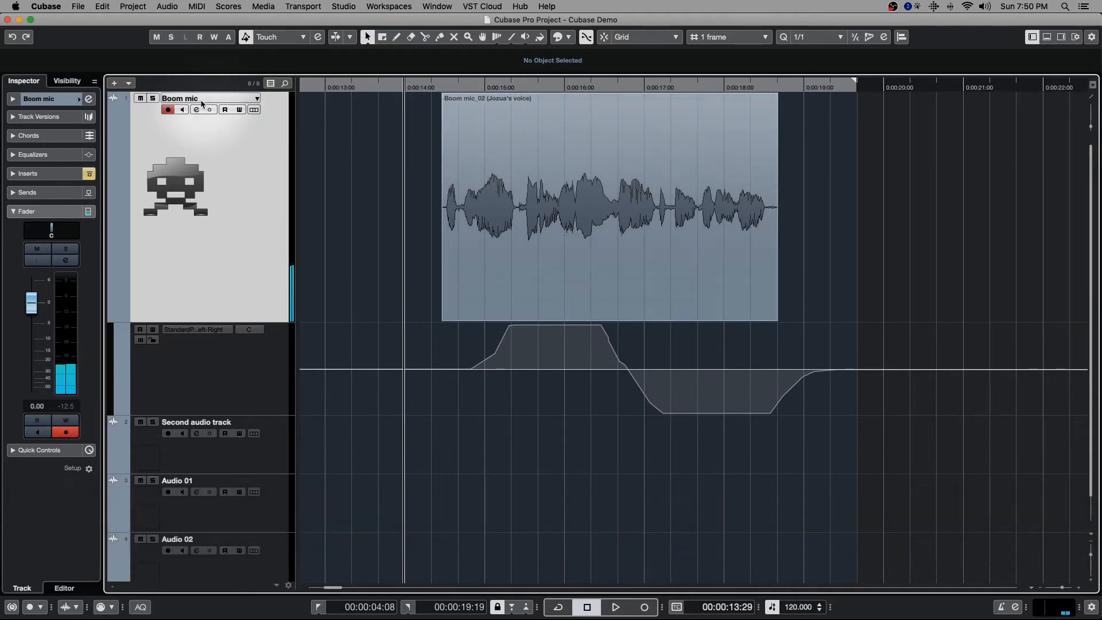
- Turn Read automation on for the Boom mic track and play the clip with its recorded panning
click(229, 112)
key(space)
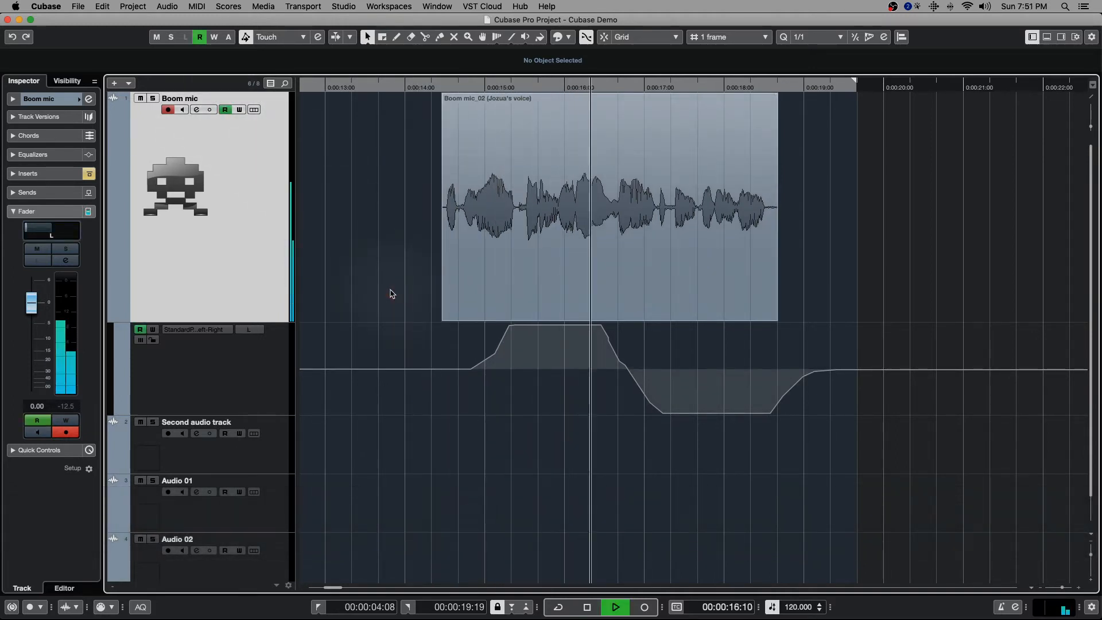
key(space)
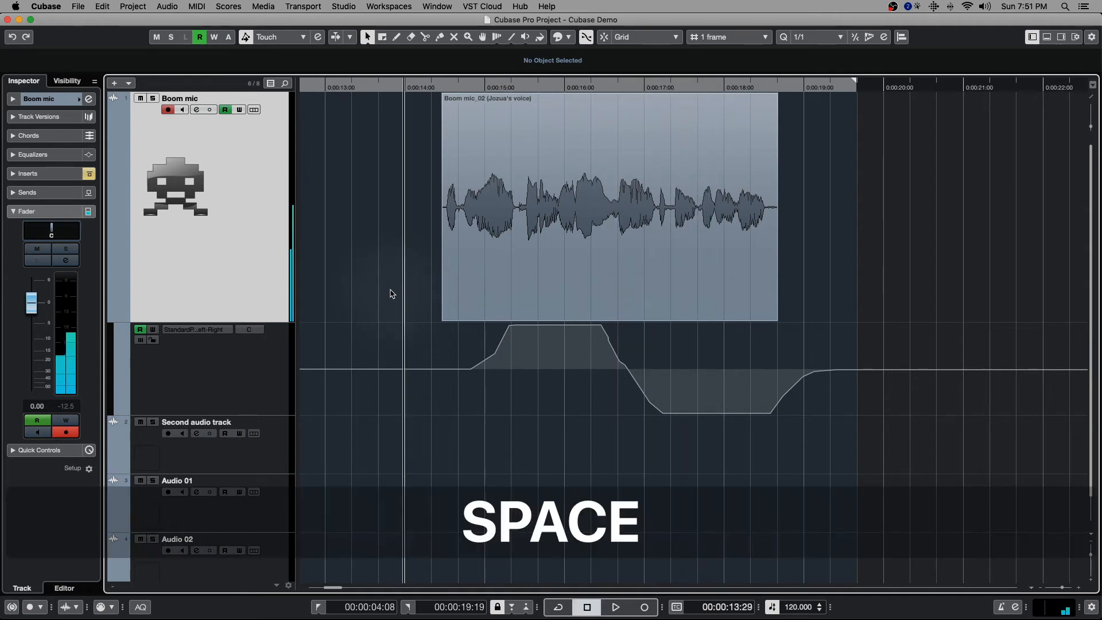
- Enable Write automation on the Boom mic track and play the clip through its recorded pan curve
click(239, 110)
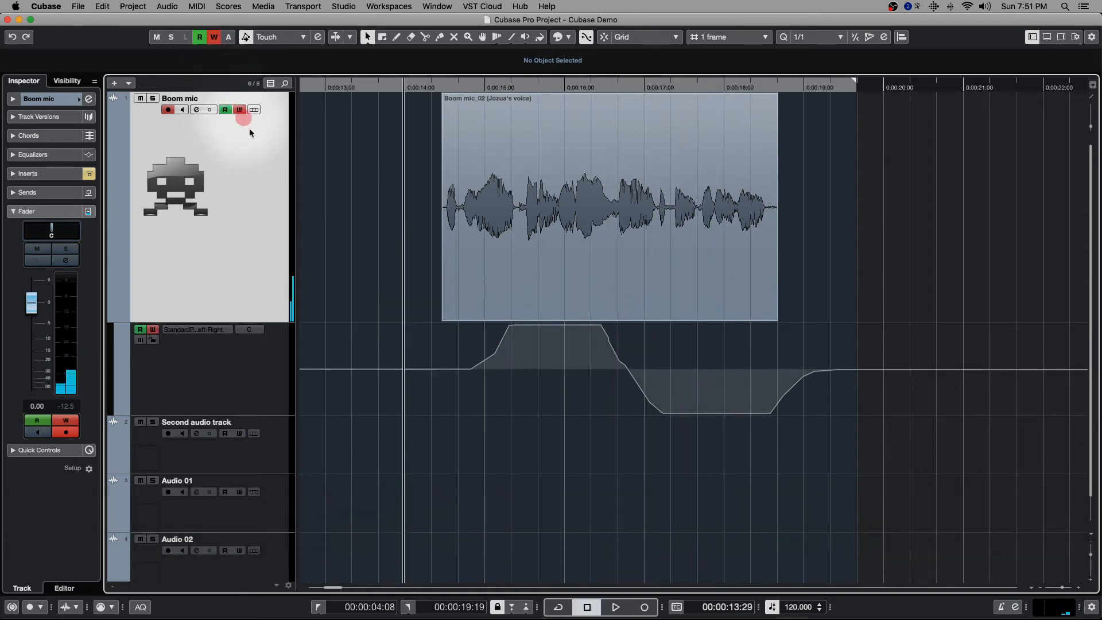
key(space)
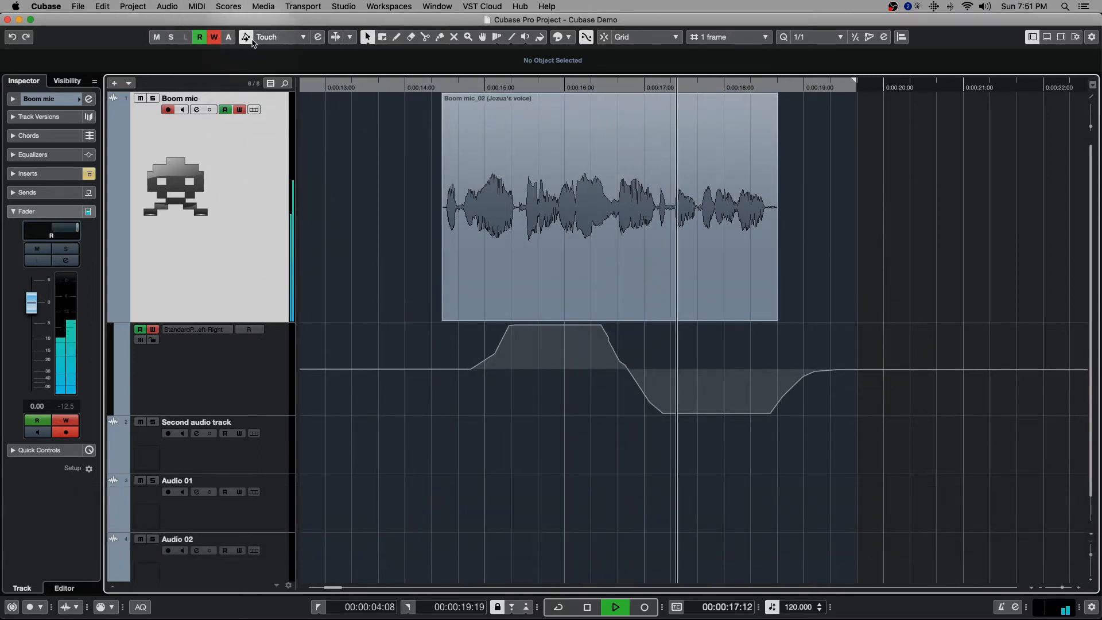
key(space)
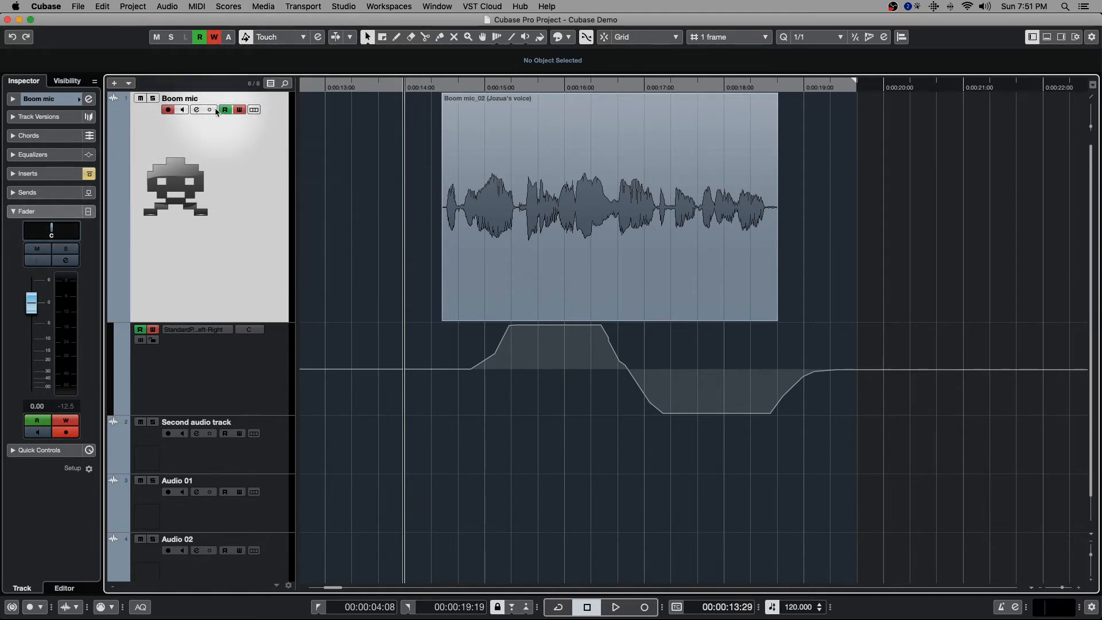
- Overwrite the Boom mic pan curve by holding the pan at center during playback, and keep the automation mode on Touch
key(space)
drag(51, 230, 51, 227)
key(space)
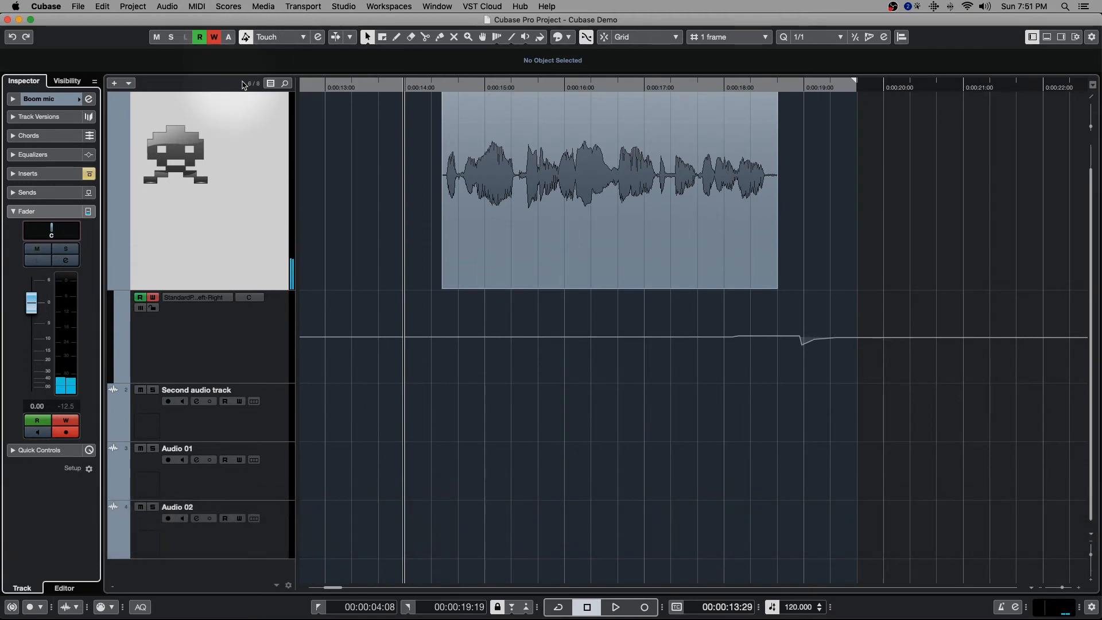
click(281, 37)
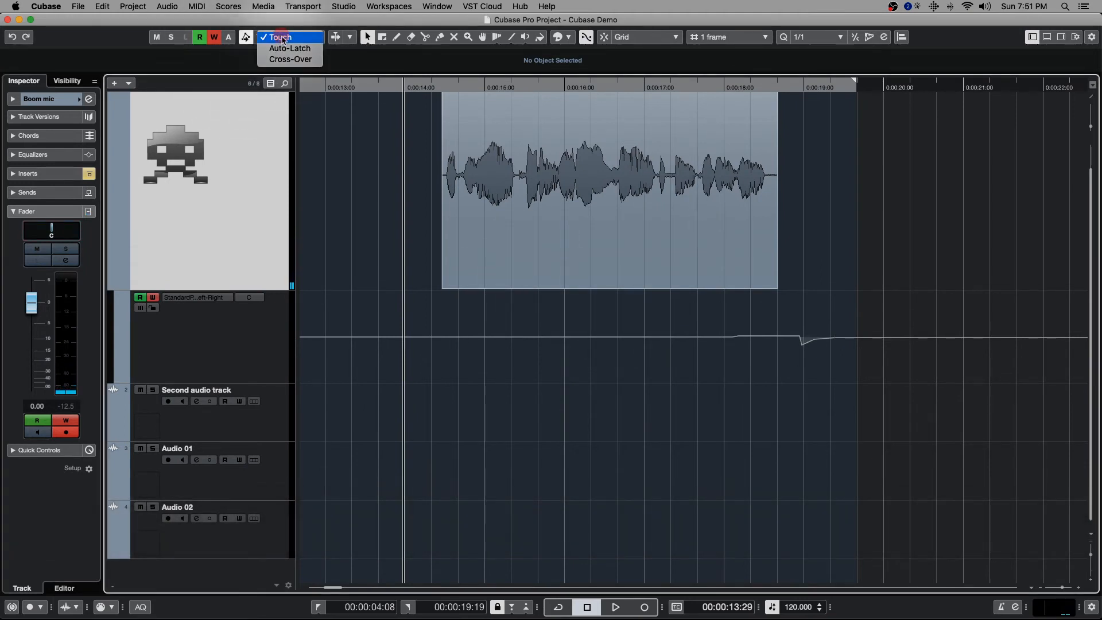
click(281, 37)
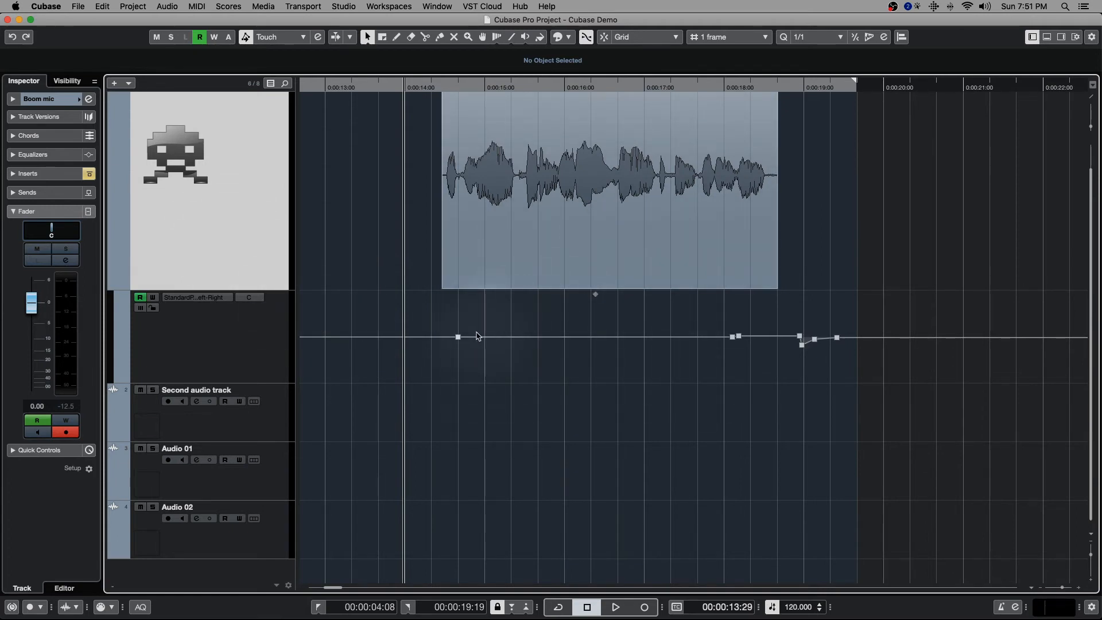
- Delete all pan automation points from the Boom mic track's pan lane
mouse_move(475, 335)
mouse_down()
mouse_move(497, 336)
mouse_move(474, 312)
mouse_move(506, 351)
mouse_move(538, 307)
mouse_move(511, 327)
mouse_move(494, 298)
mouse_move(489, 335)
mouse_move(500, 270)
mouse_move(498, 323)
mouse_up()
key(Delete)
drag(860, 376, 416, 298)
key(Delete)
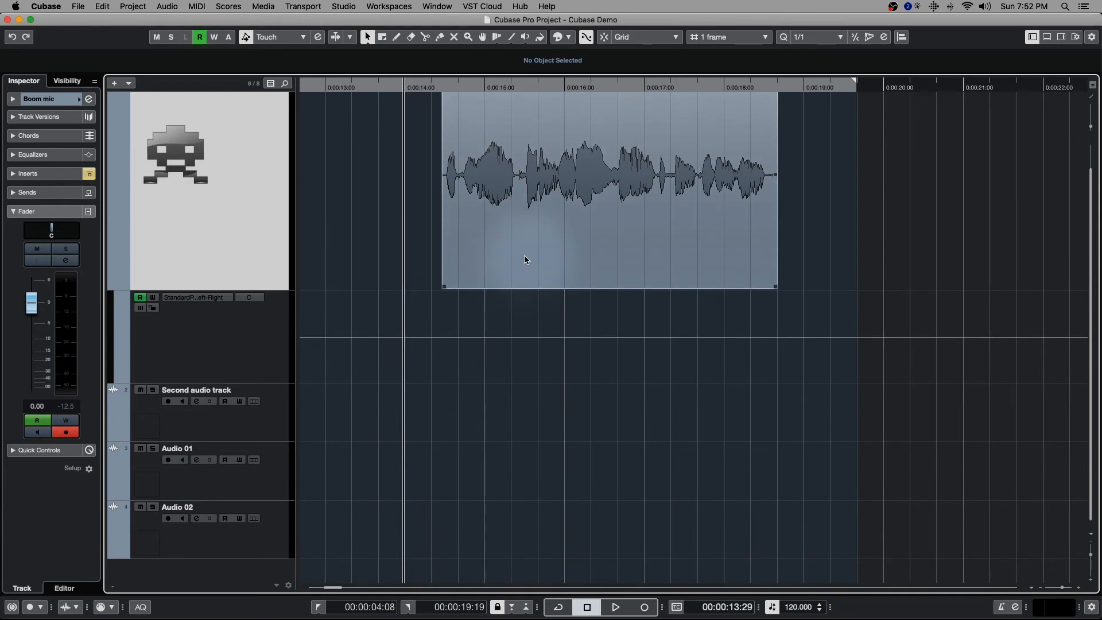
- Hide the Boom mic track's automation lane and show it again
scroll(158, 270, up, 1)
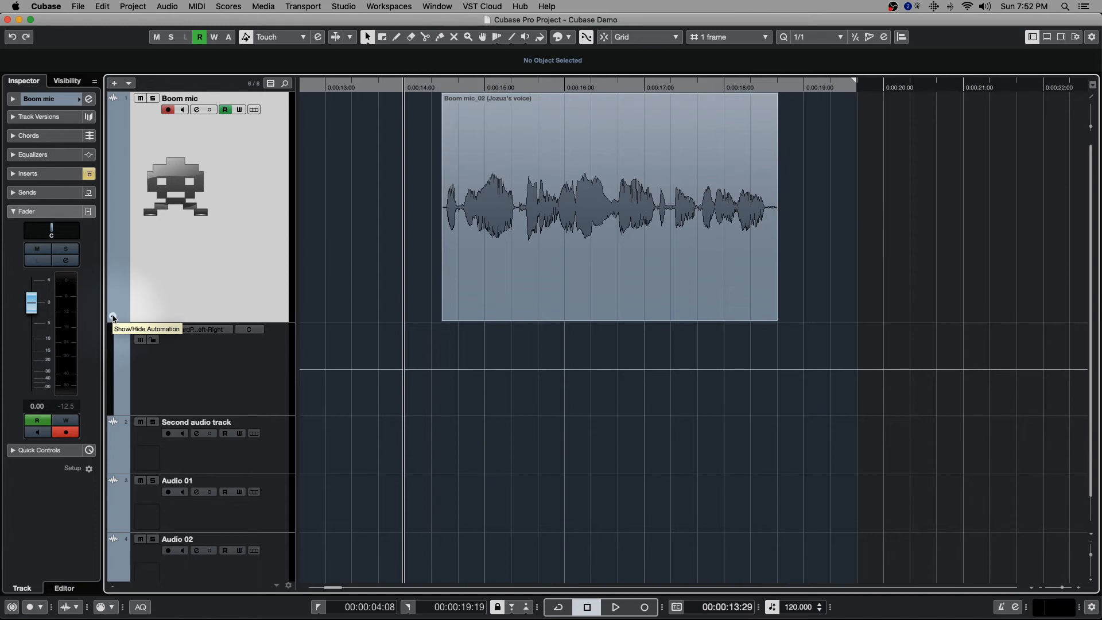
click(114, 317)
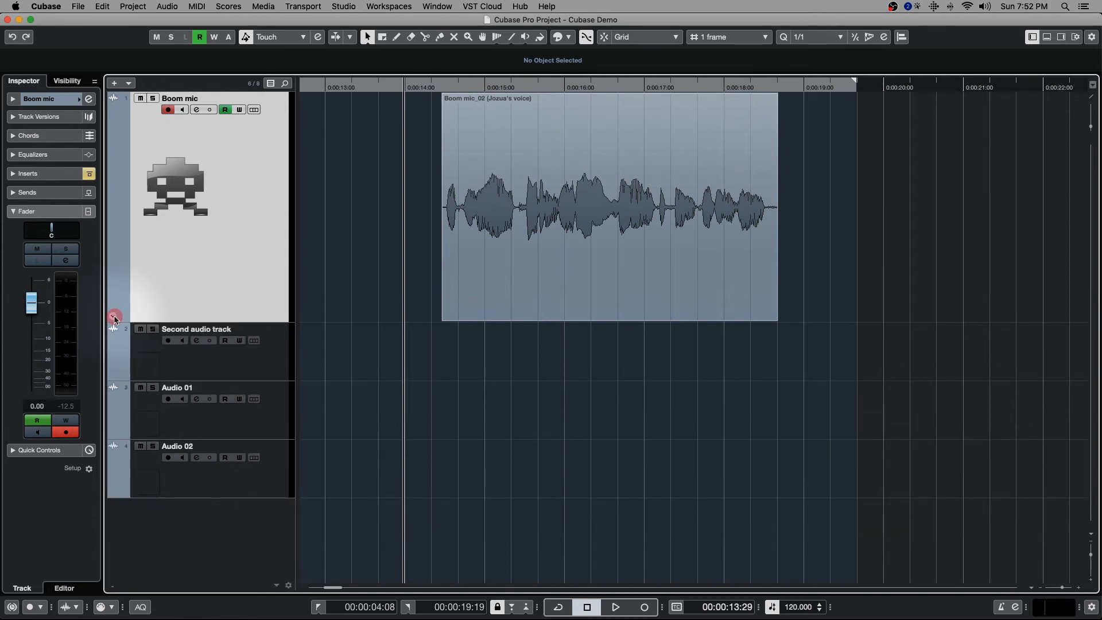
click(114, 317)
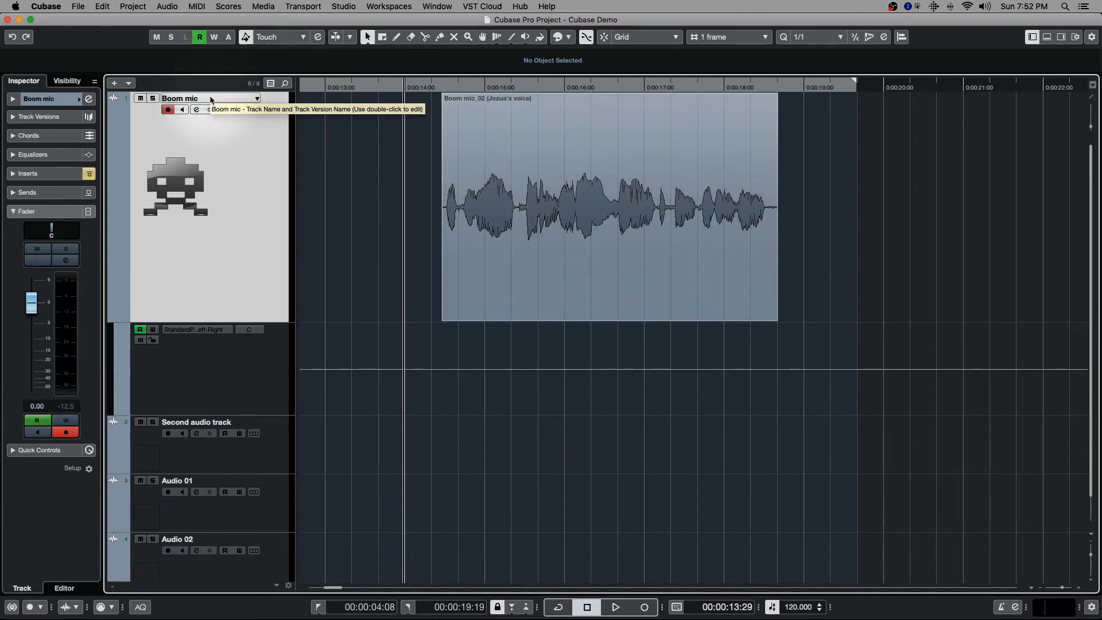
- Enable Write automation on all tracks and record a pan move to the left and a volume drop on Boom mic during playback
click(214, 38)
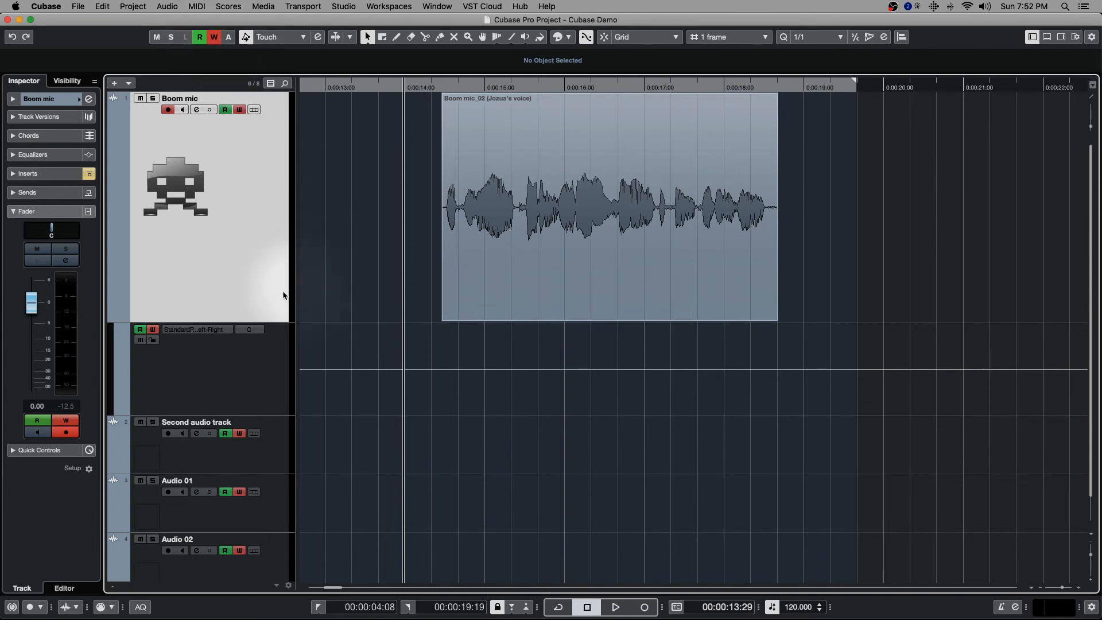
key(space)
drag(51, 230, 16, 228)
drag(32, 303, 28, 361)
key(space)
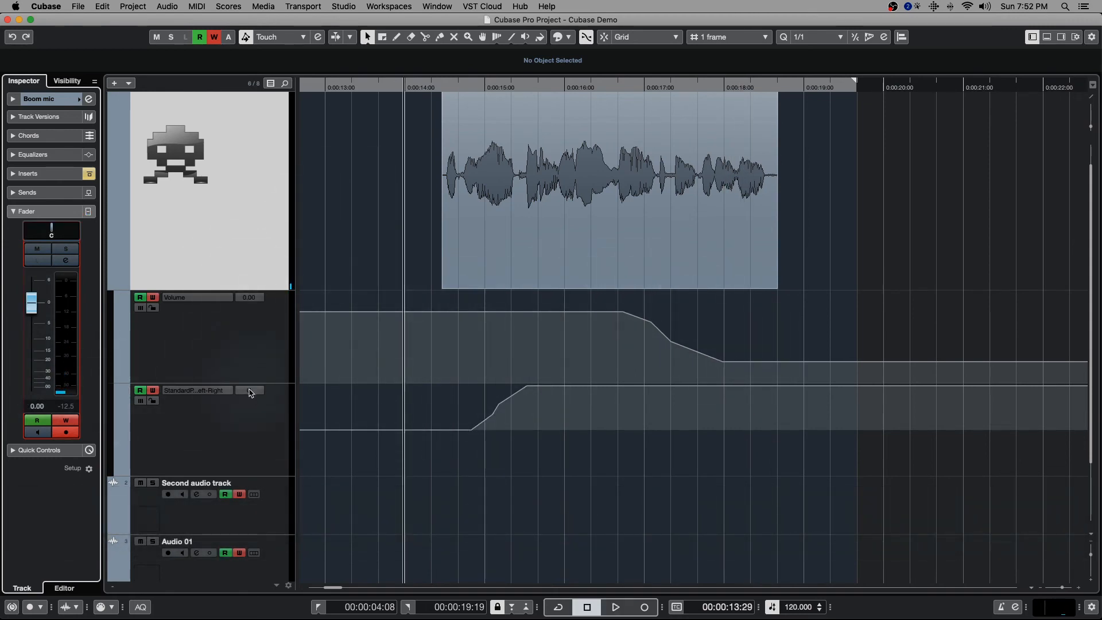
- Hide and reshow the Boom mic automation lanes, and examine the track's automation display commands
click(112, 283)
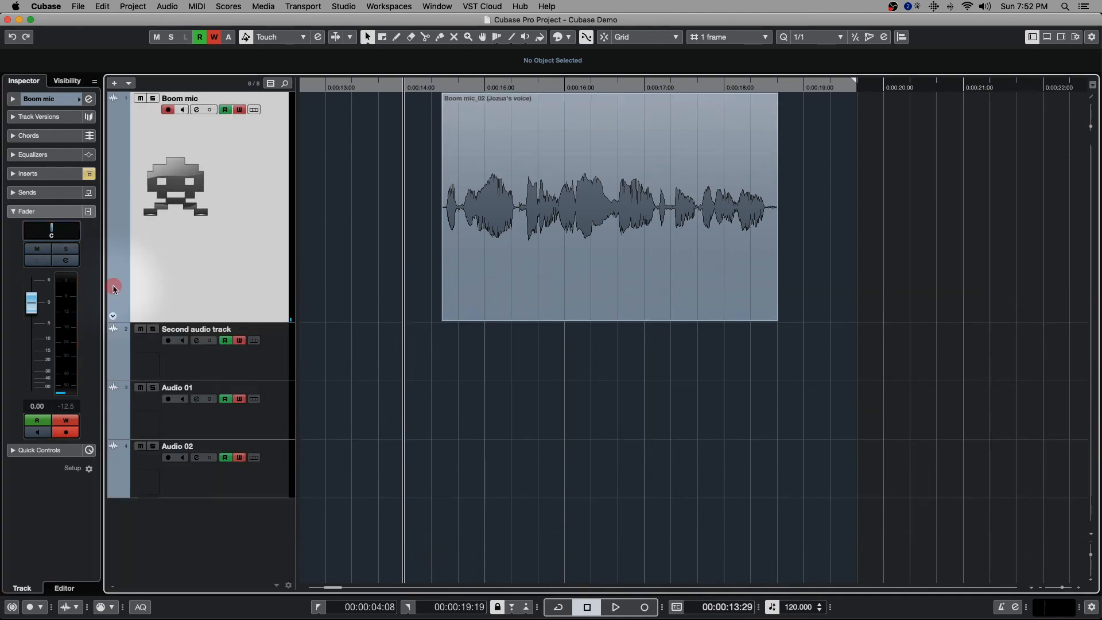
click(113, 315)
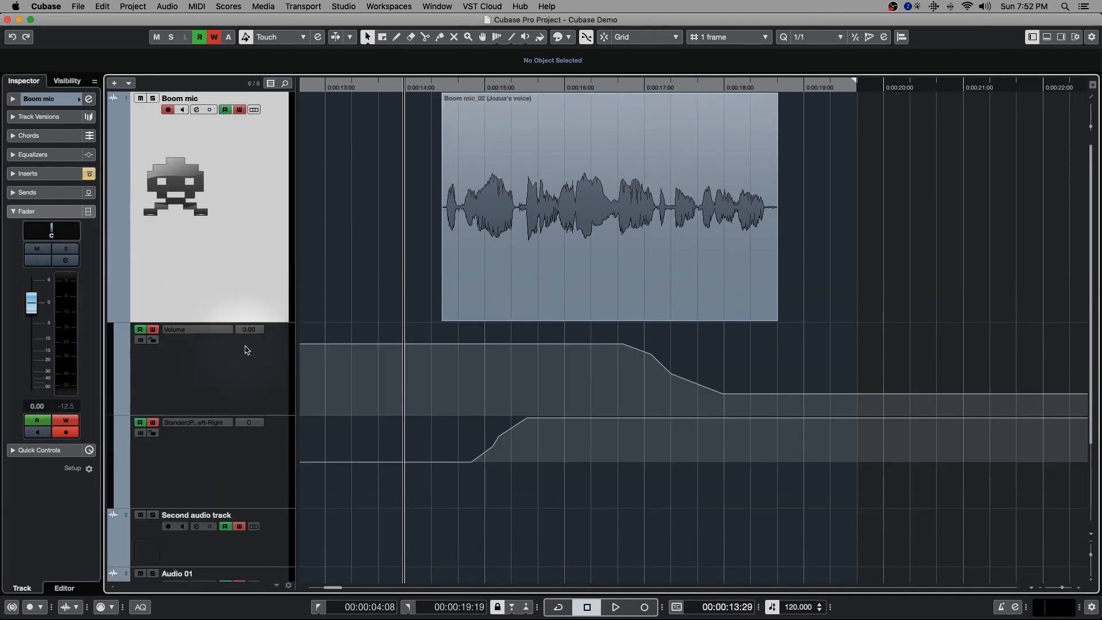
right_click(210, 264)
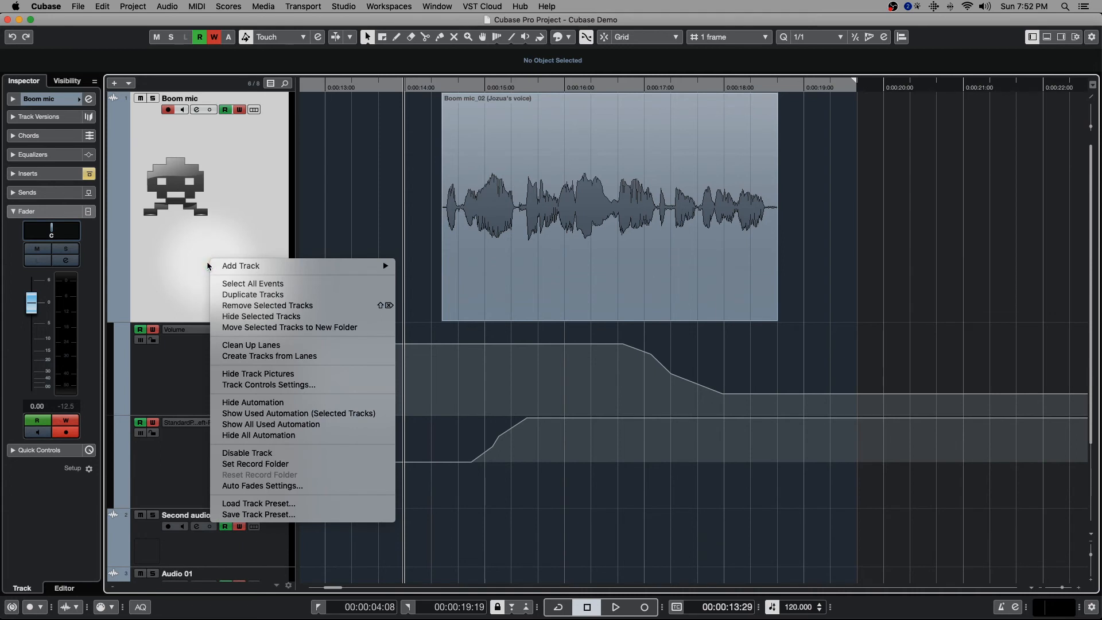
click(187, 278)
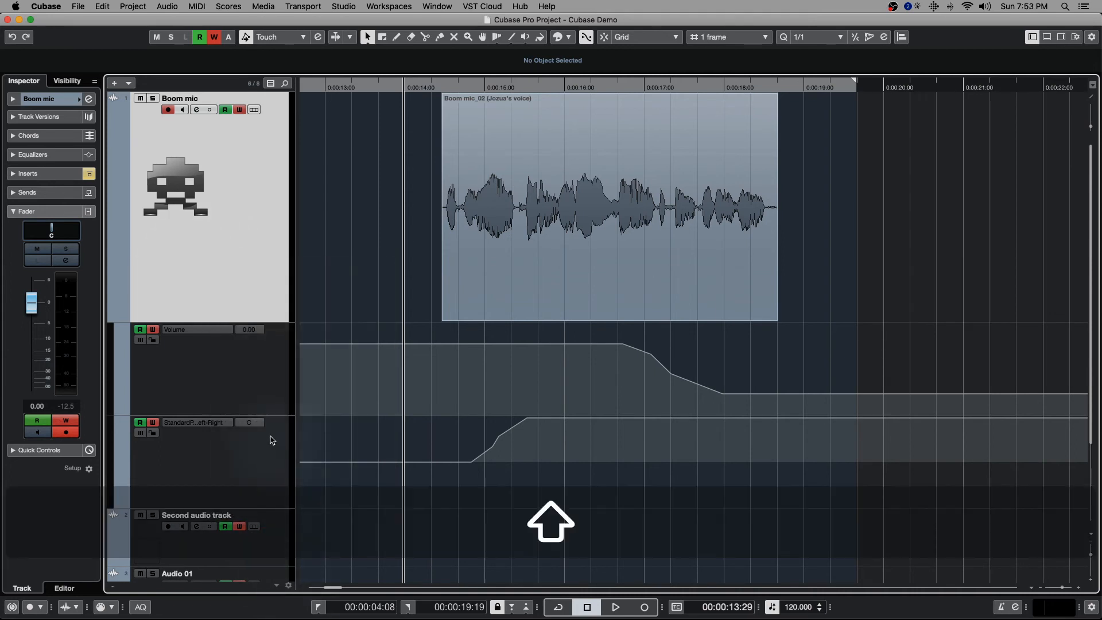
- Collapse the Boom mic automation lanes, select all four tracks and show the used automation for the selected tracks
click(112, 318)
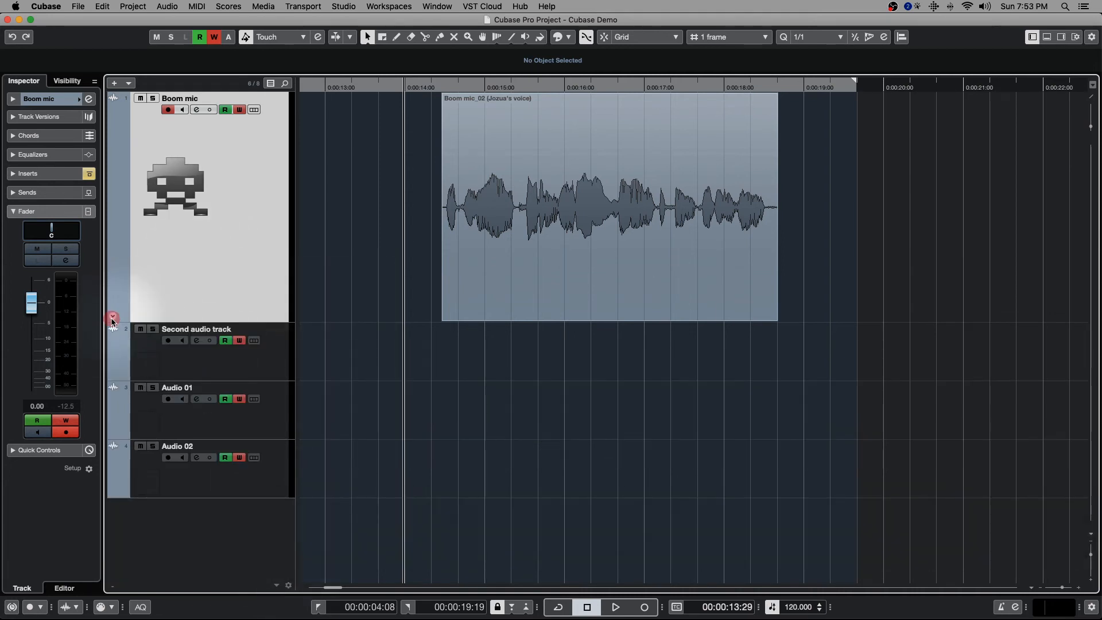
shift+click(275, 469)
right_click(273, 365)
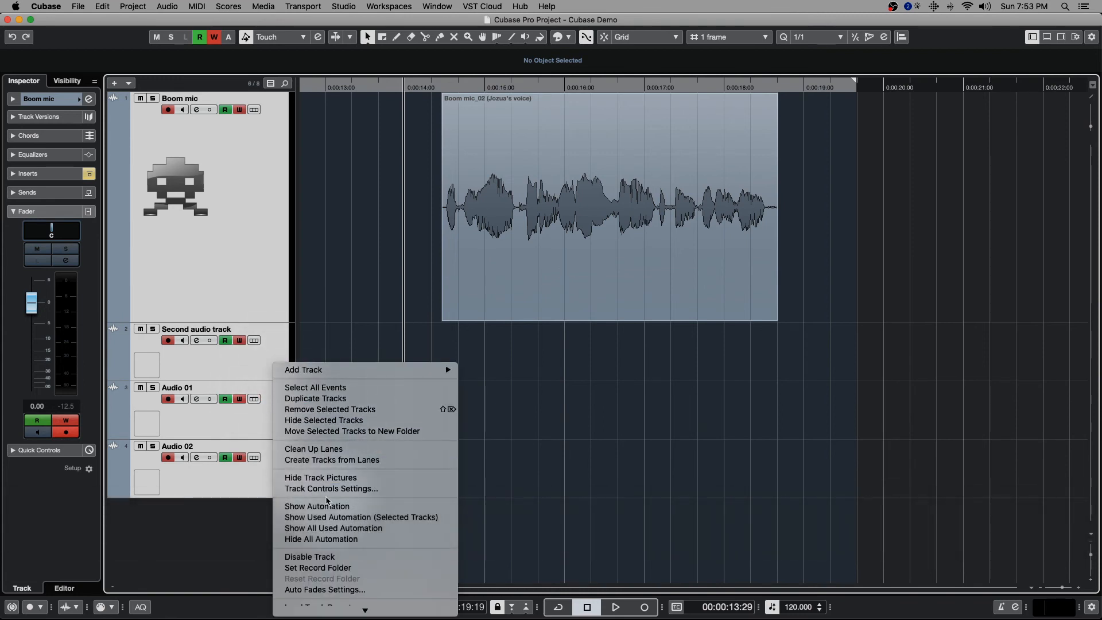
click(425, 523)
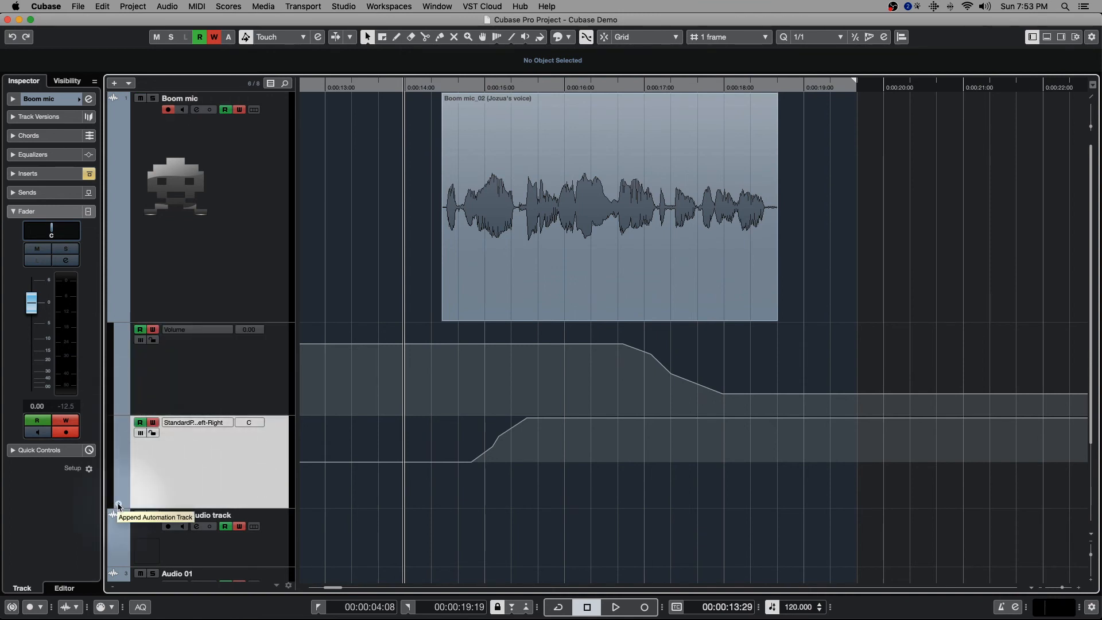
- Append an automation lane below the Boom mic pan lane and open the full list of parameters for it
click(119, 505)
scroll(233, 446, down, 4)
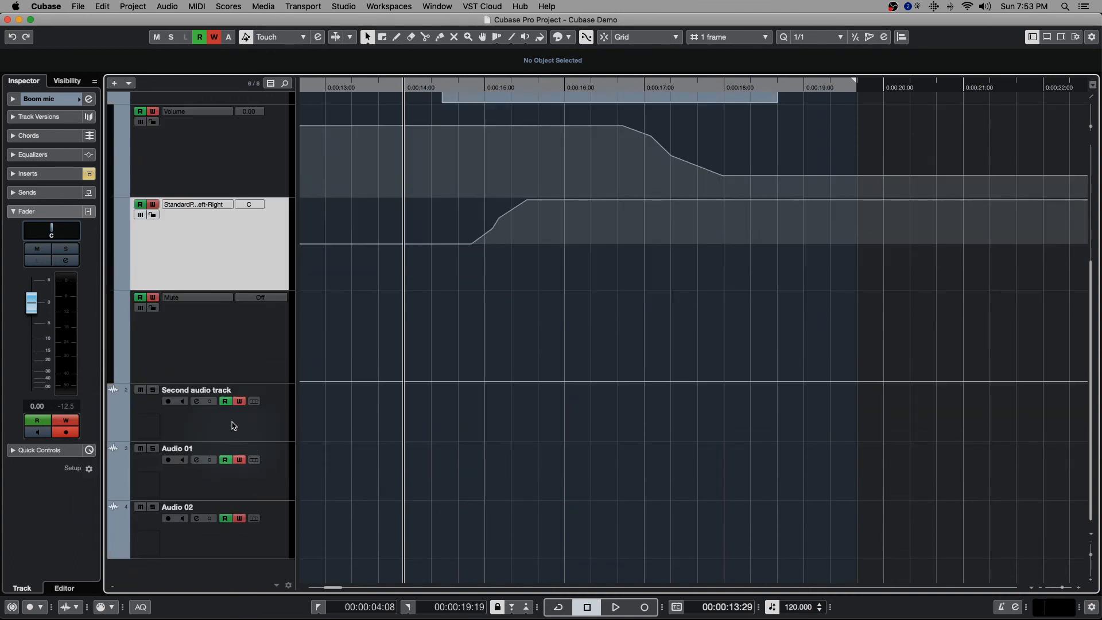
click(206, 314)
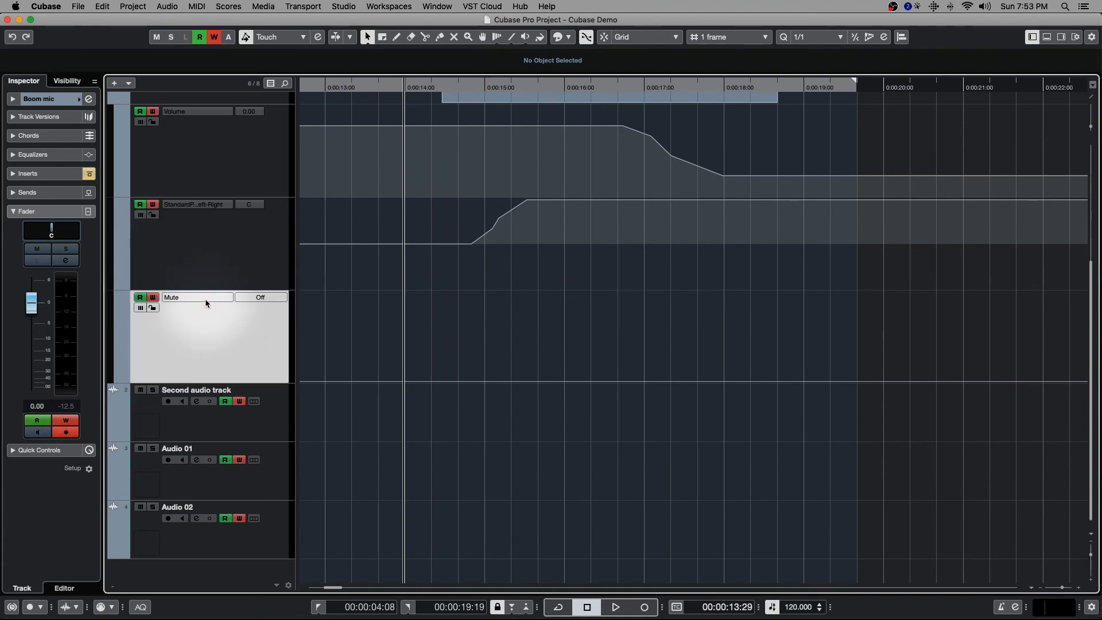
click(206, 297)
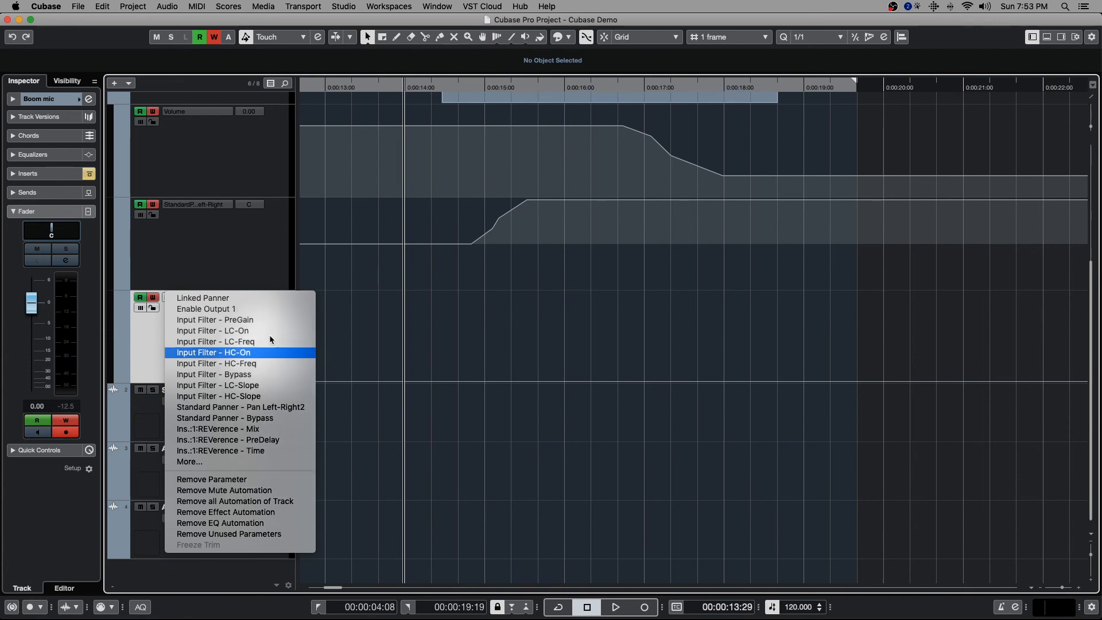
click(210, 462)
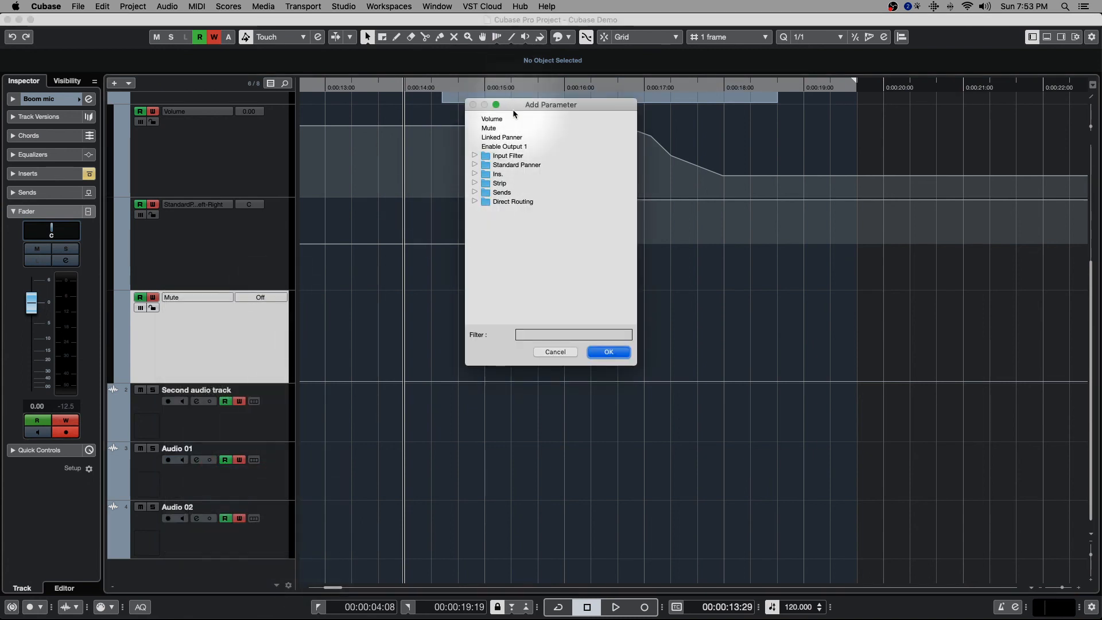
drag(514, 113, 473, 127)
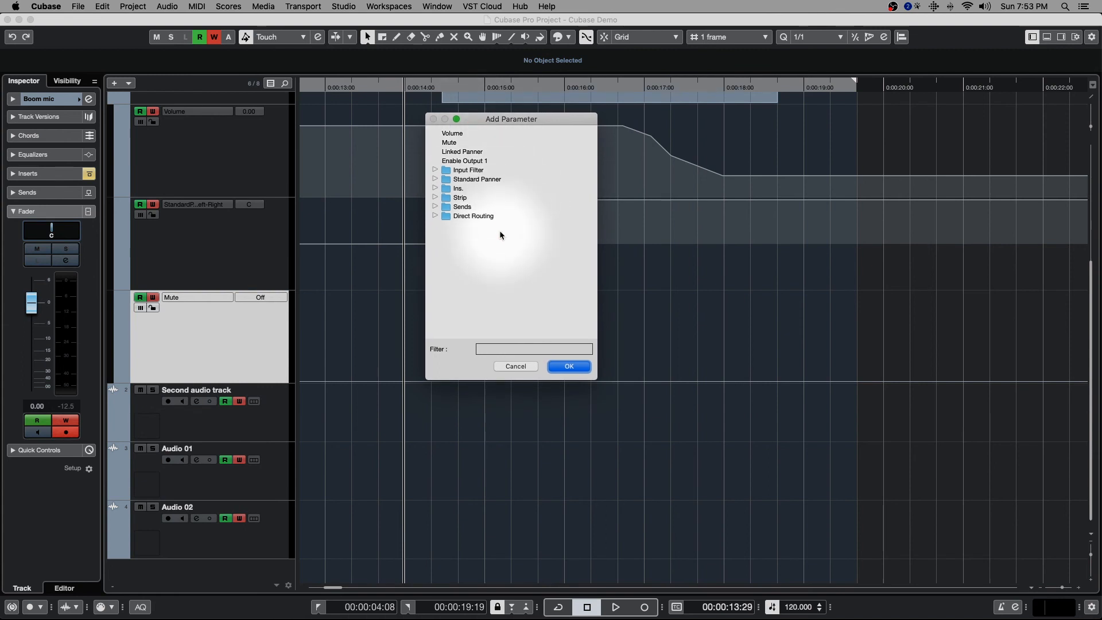
- Examine the automatable parameters under Direct Routing, Sends and the REVerence insert
click(435, 216)
click(435, 215)
click(435, 208)
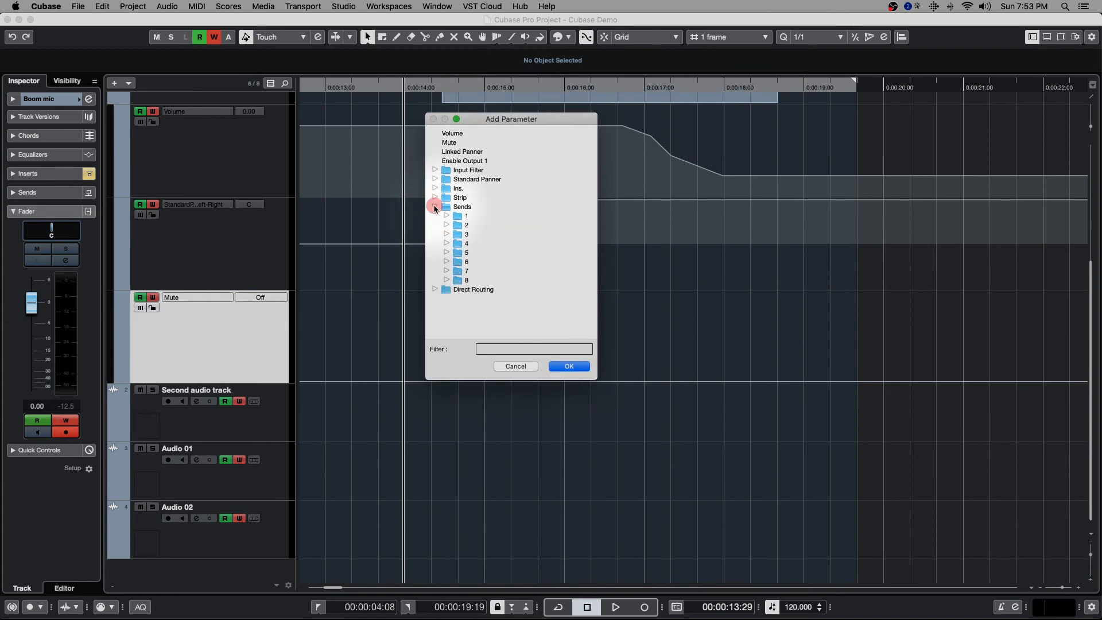
click(447, 216)
click(447, 217)
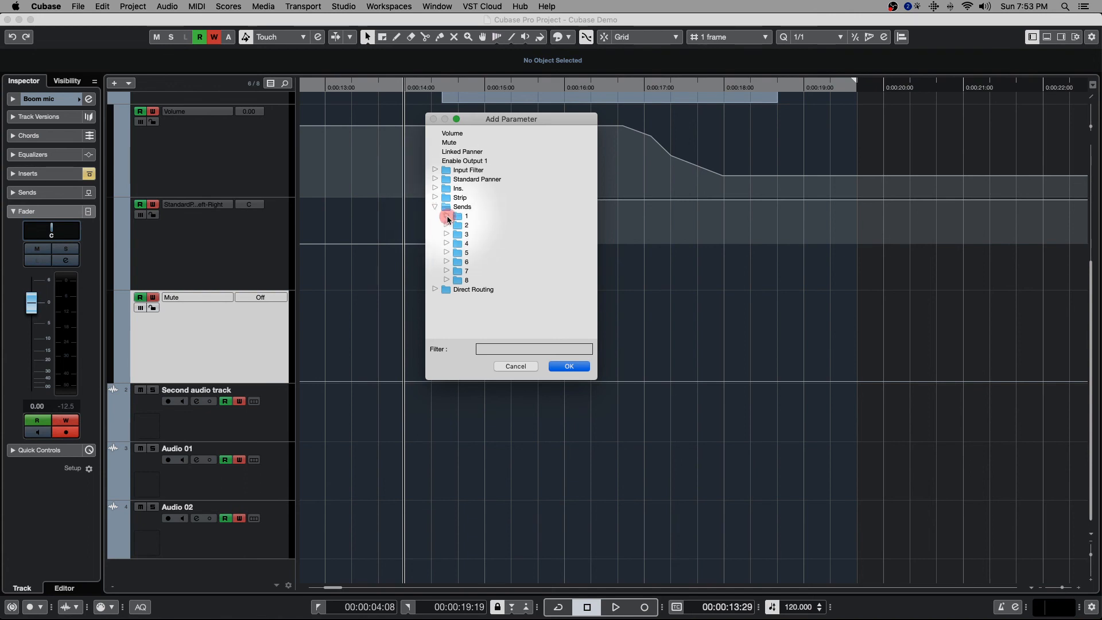
click(435, 188)
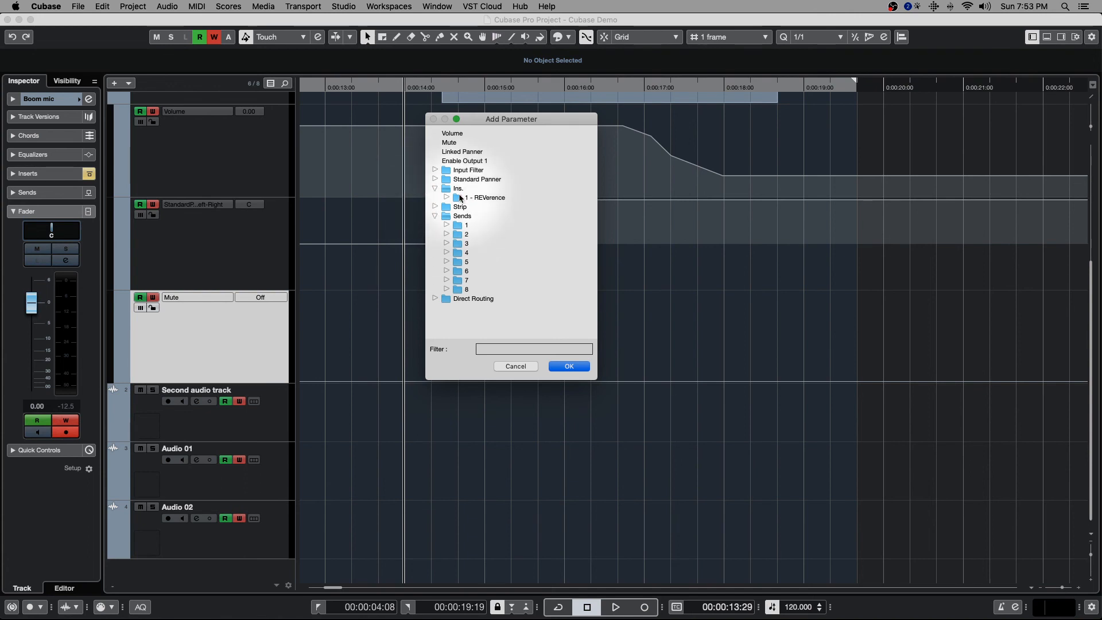
click(446, 197)
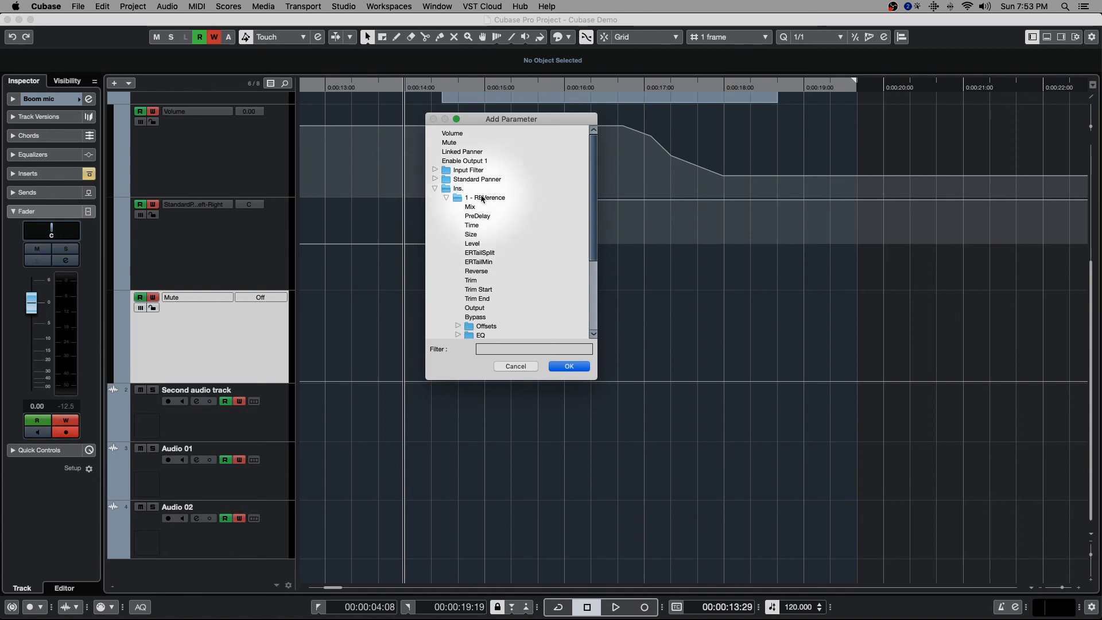
- Assign the Level parameter of send 1 to the new Boom mic automation lane
click(435, 189)
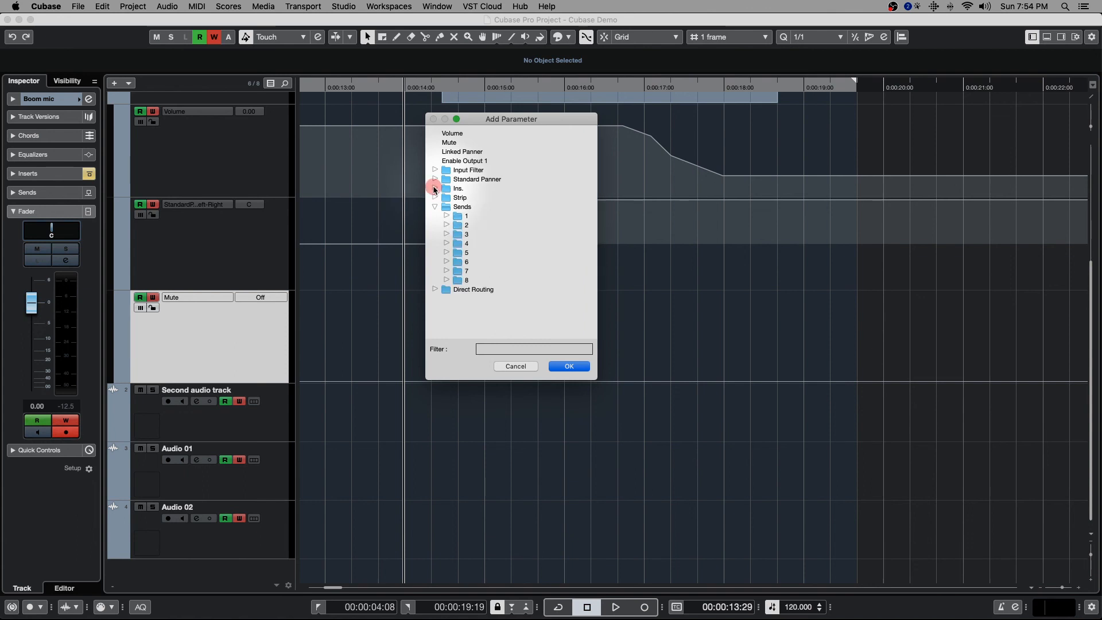
click(446, 216)
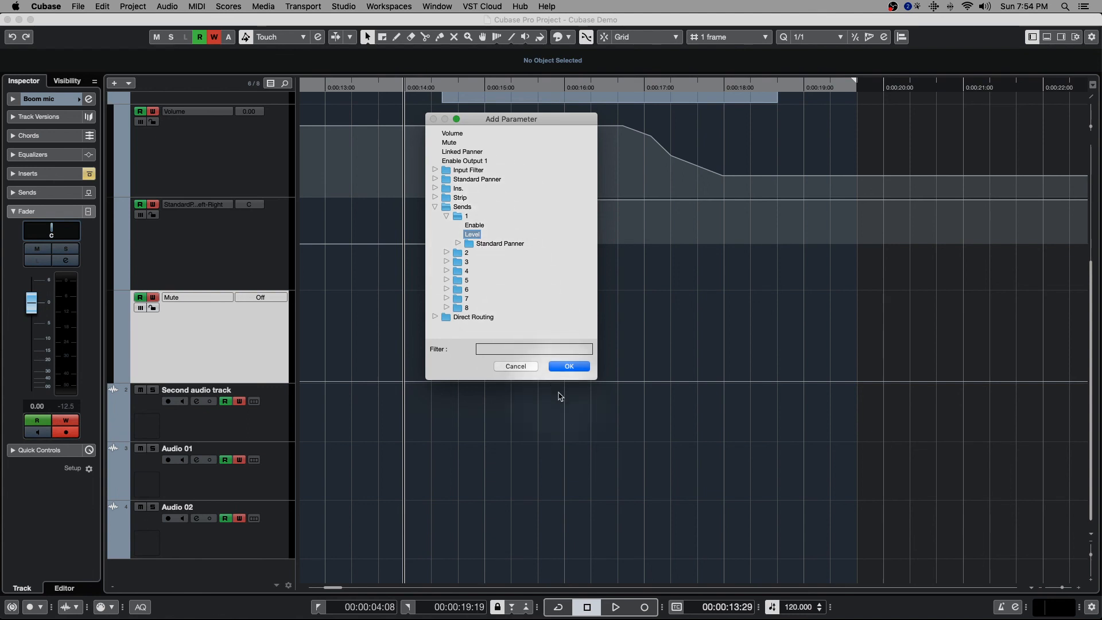
click(566, 366)
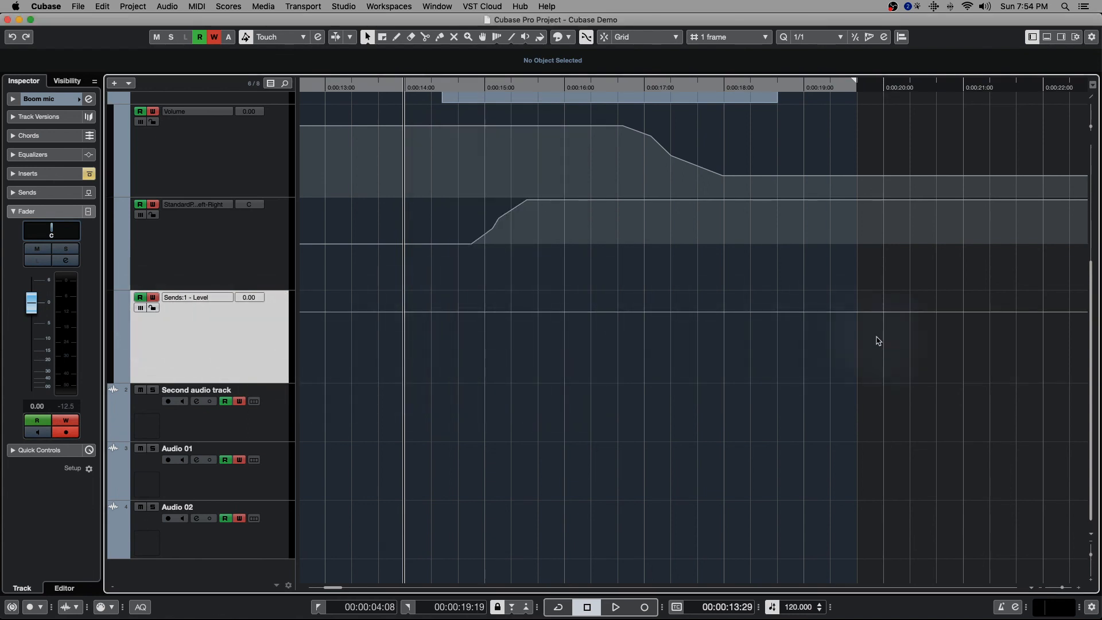
- Hide all automation lanes of the Boom mic track
super+scroll(467, 238, down, 3)
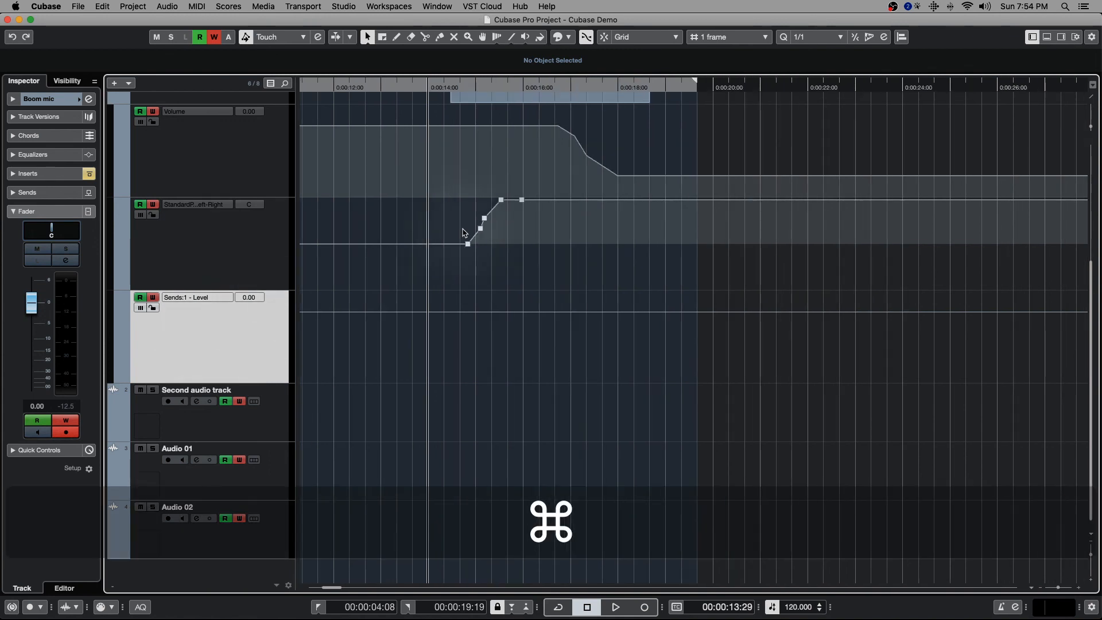
scroll(464, 234, up, 5)
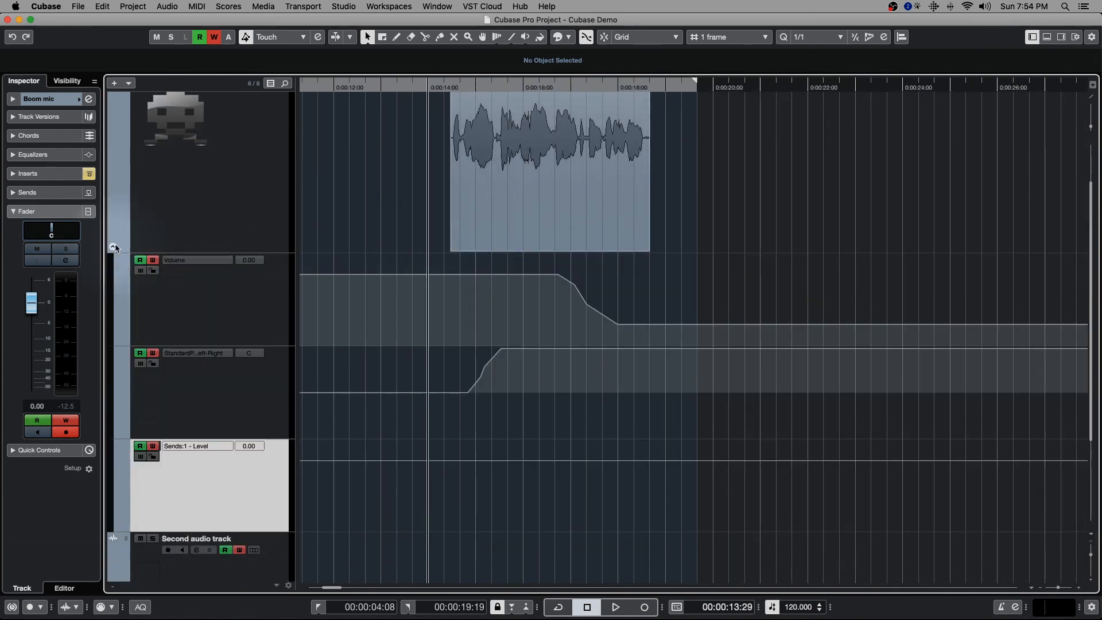
click(113, 247)
click(182, 249)
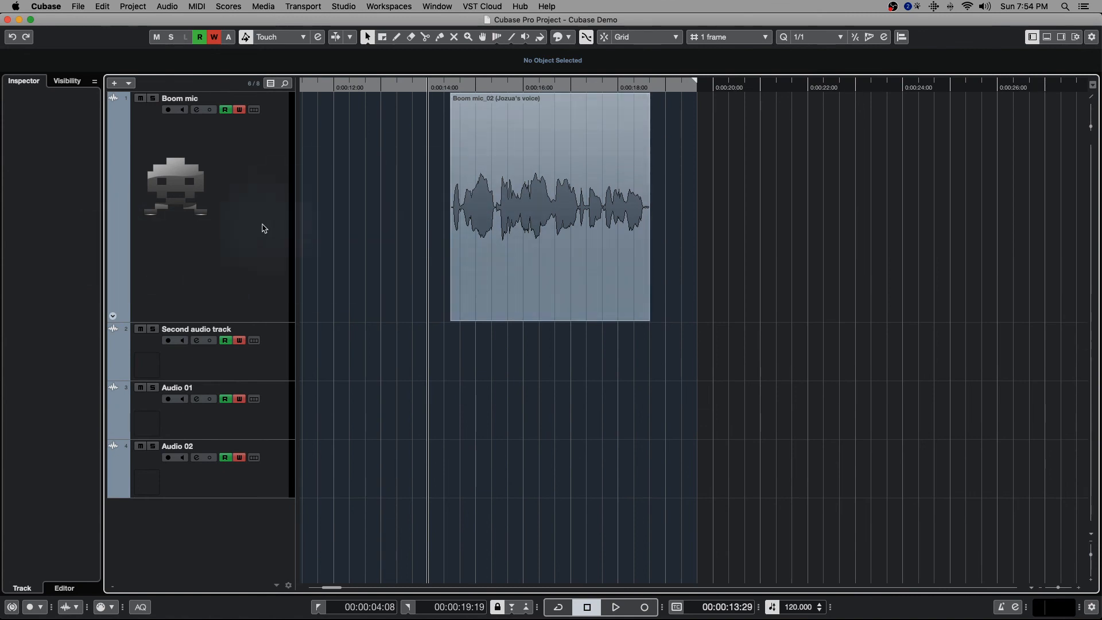